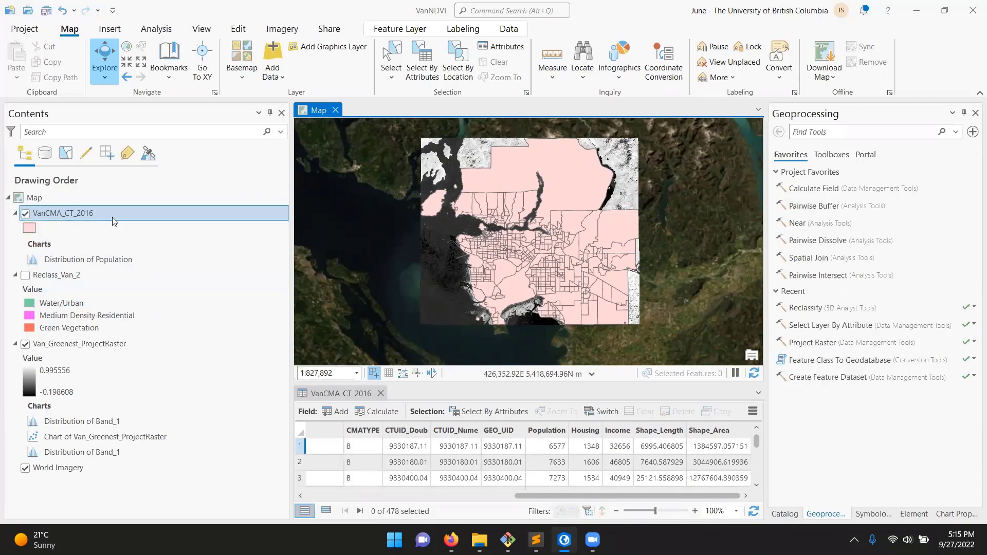
- Toggle the VanCMA_CT_2016 and Reclass_Van_2 layers to compare the census tracts with the reclassified raster
left_click(25, 213)
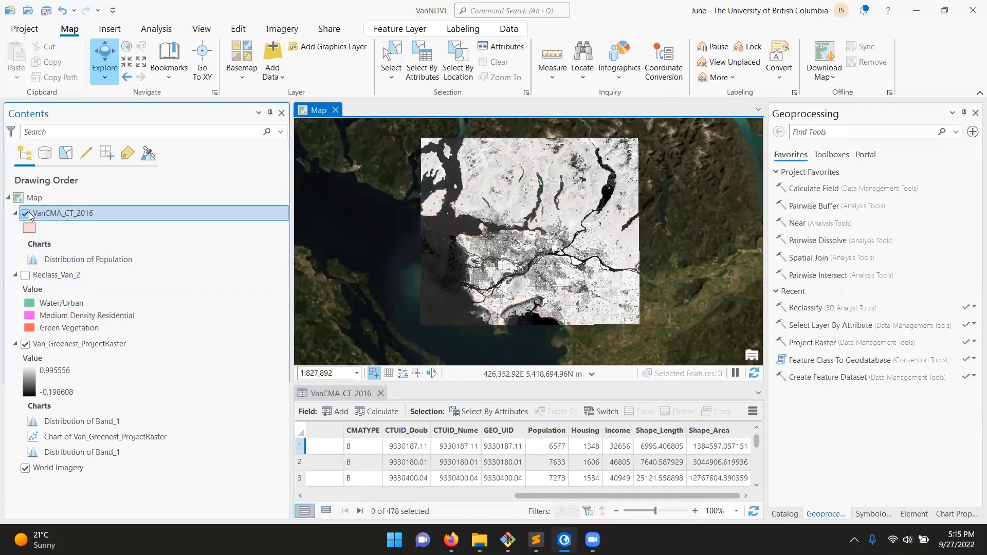
left_click(25, 275)
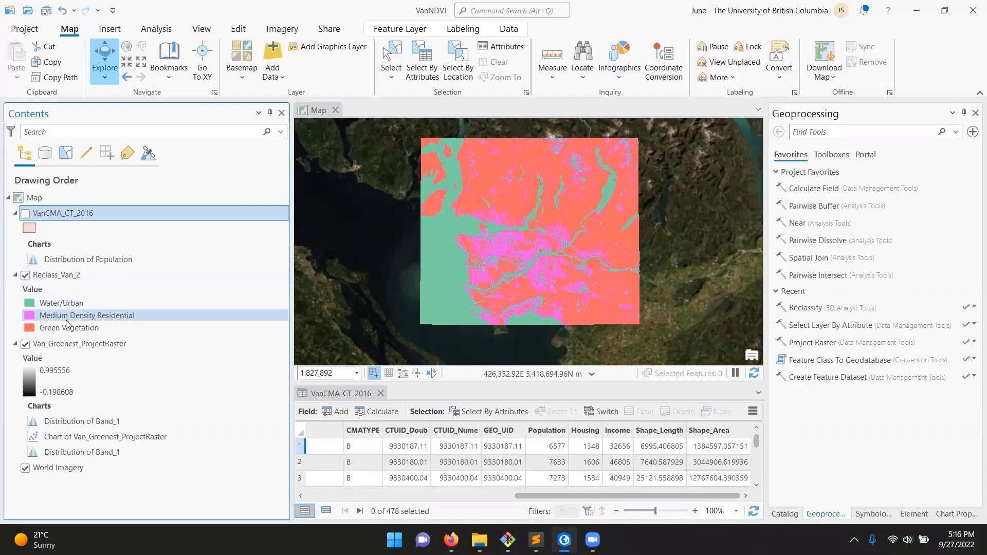
left_click(24, 213)
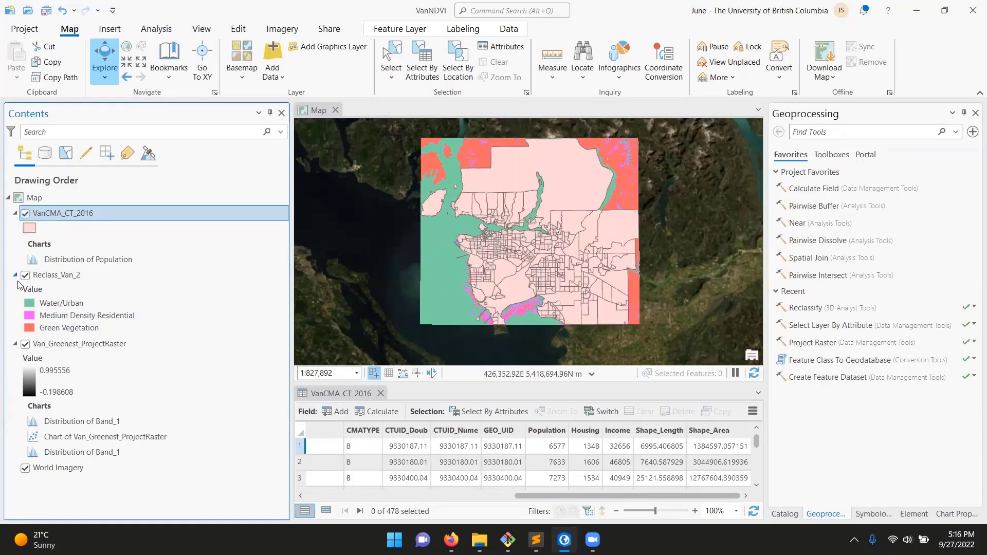
left_click(25, 214)
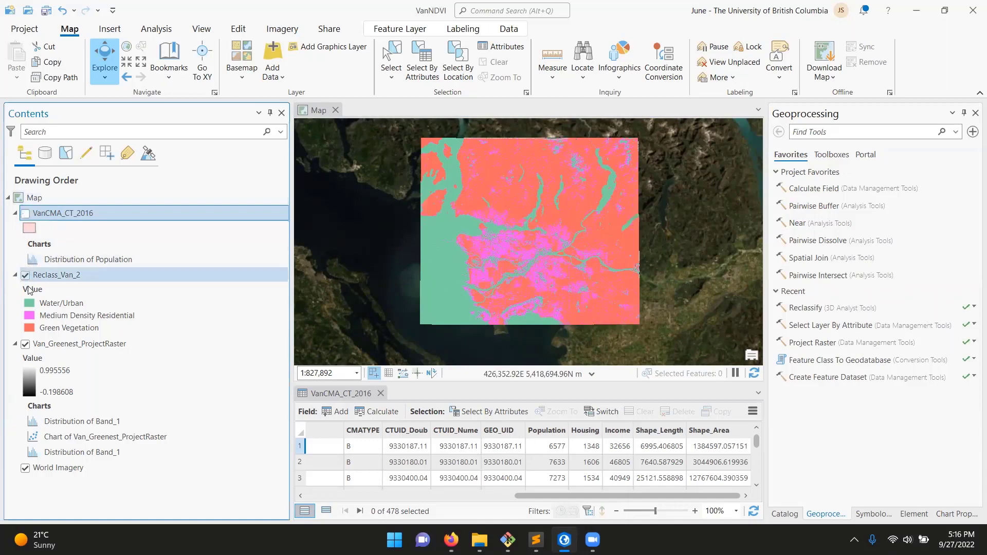
left_click(24, 275)
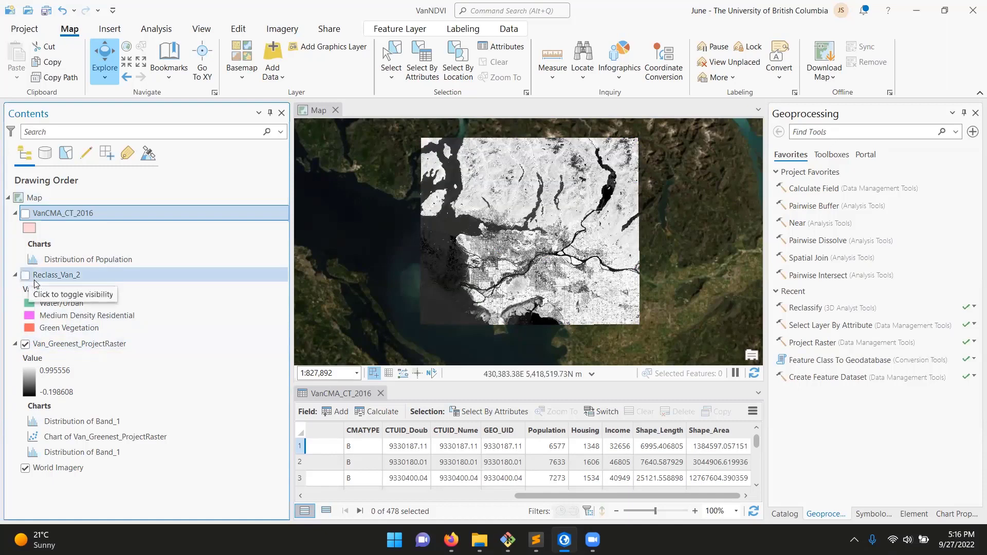
- Display only the VanCMA_CT_2016 census tracts over the World Imagery basemap and enlarge their attribute table to view more rows
left_click(28, 215)
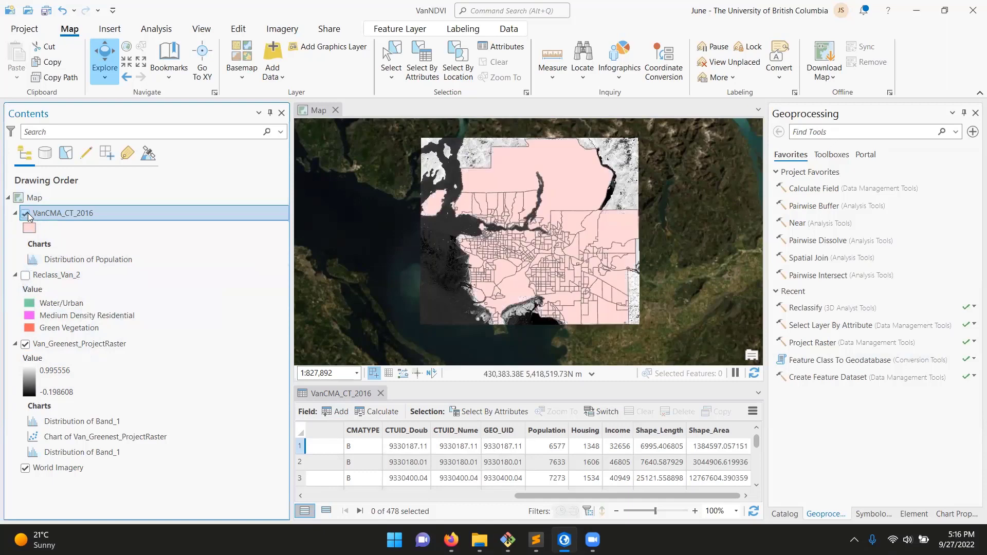
left_click(27, 345)
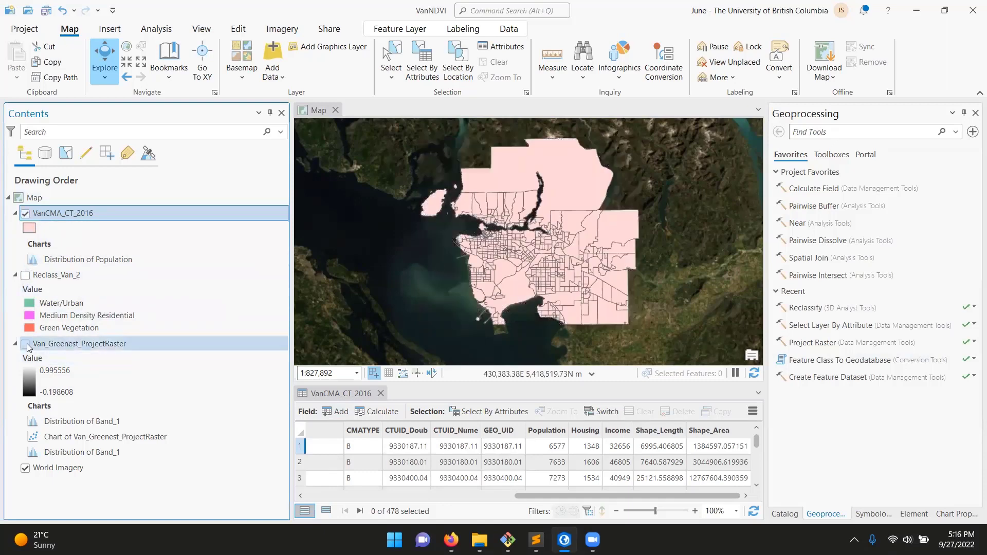
left_click(559, 181)
left_click(238, 129)
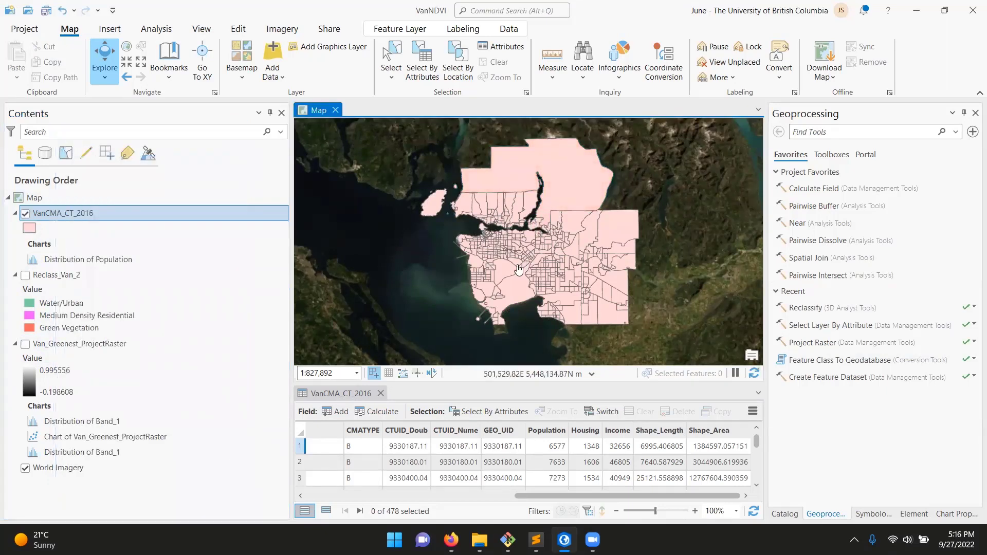
left_click_drag(451, 387, 453, 331)
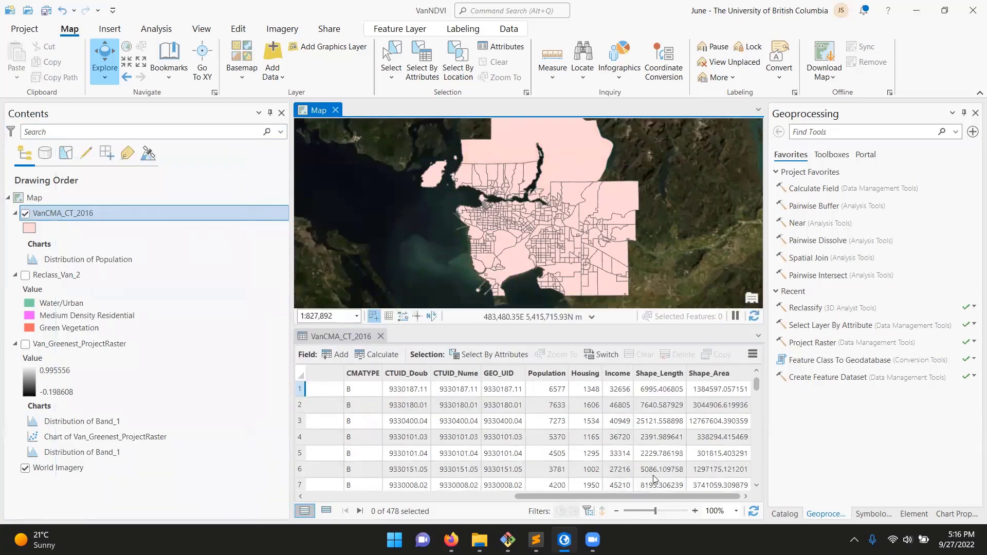
- Hide the census tracts, compare Van_Greenest_ProjectRaster with Reclass_Van_2, and shrink the attribute table to enlarge the map
left_click(25, 214)
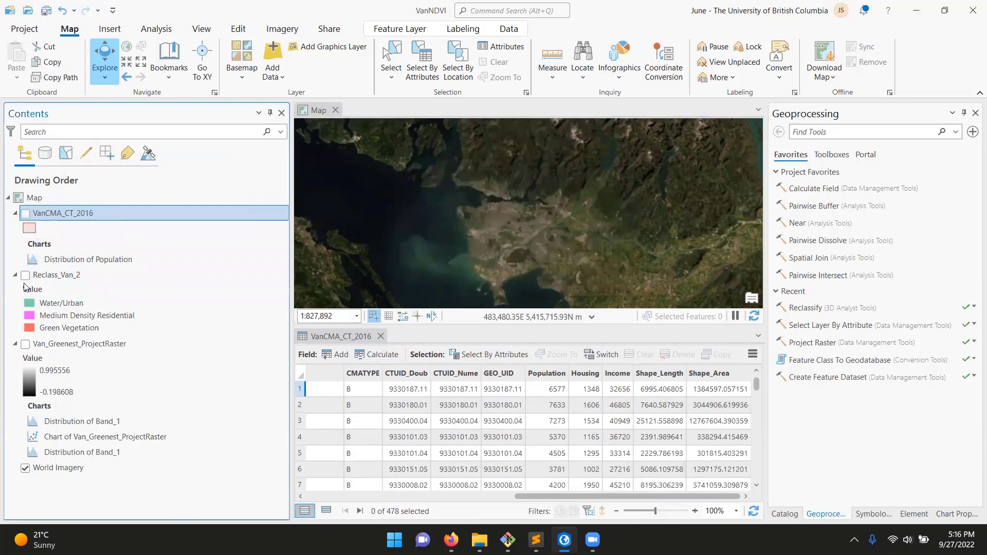
left_click(26, 344)
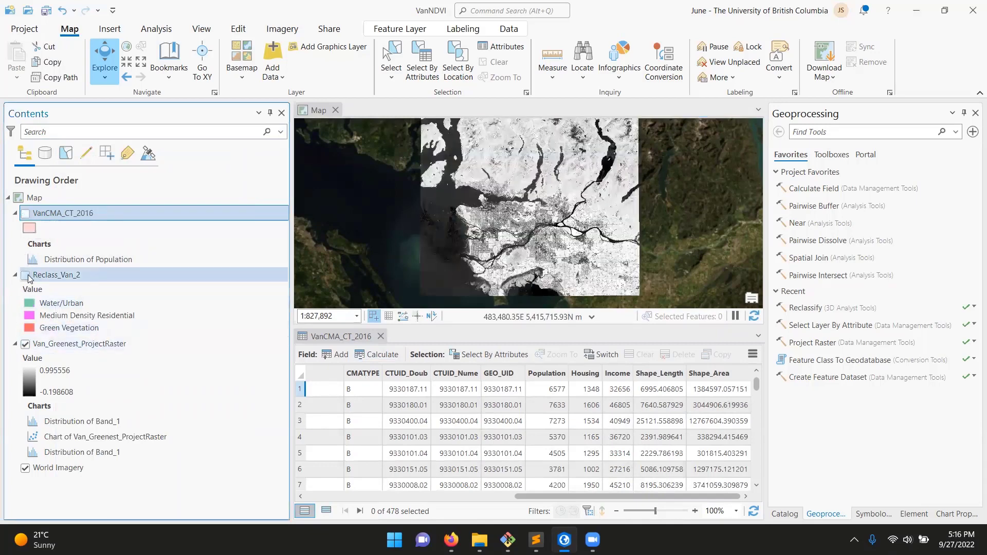
left_click(25, 276)
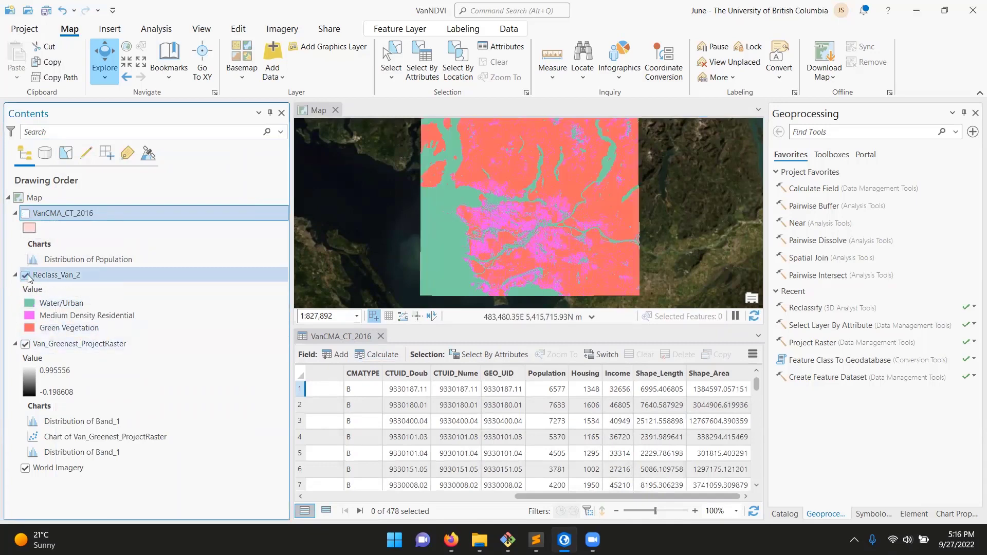
left_click(25, 276)
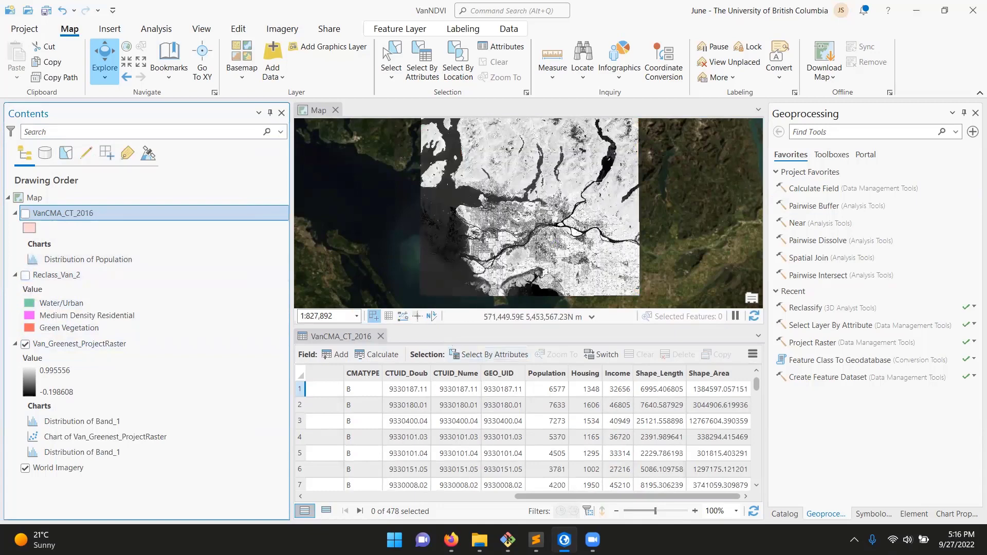
key("alt+Tab")
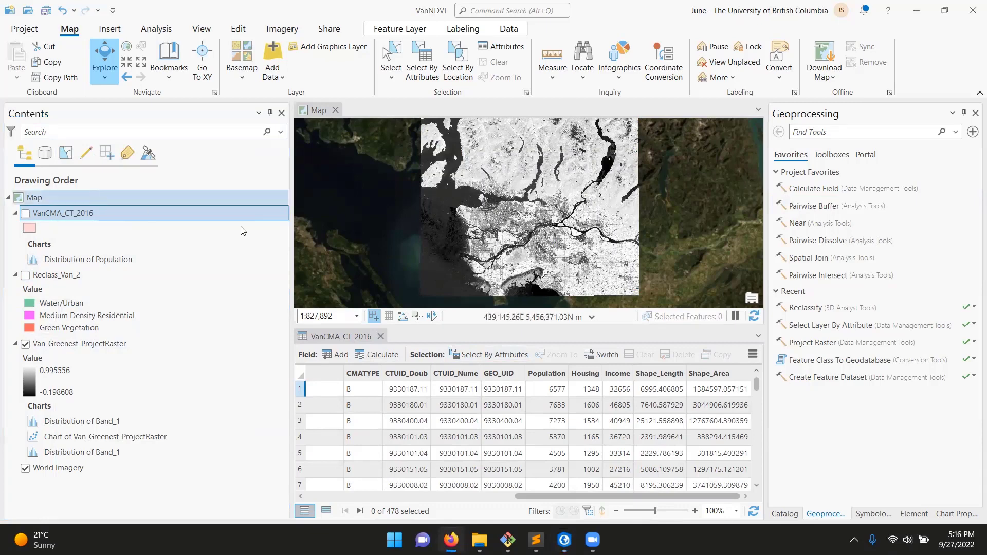
key("alt+Tab")
left_click_drag(473, 361, 478, 442)
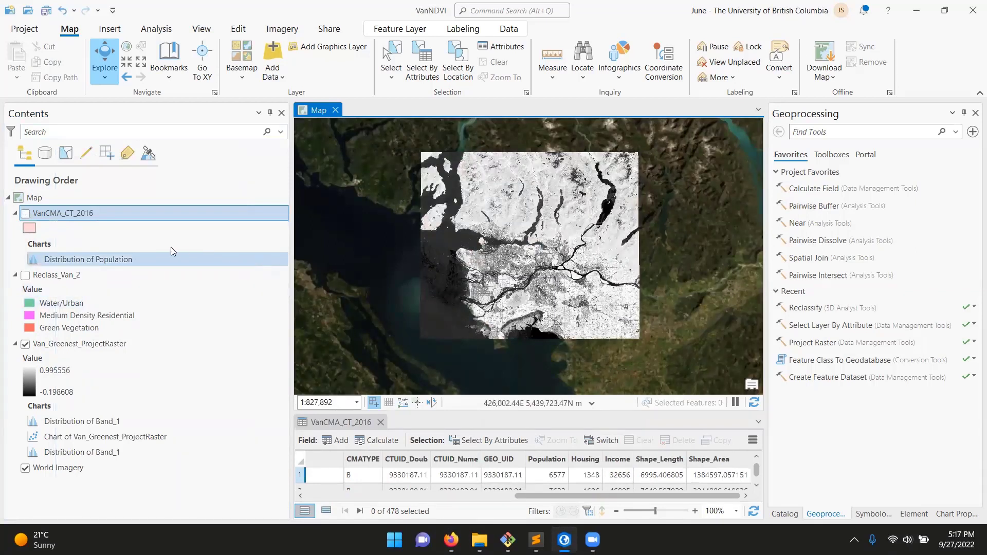
- Show the VanCMA_CT_2016 layer again and open the Image Analyst version of the Zonal Statistics as Table tool
left_click(25, 214)
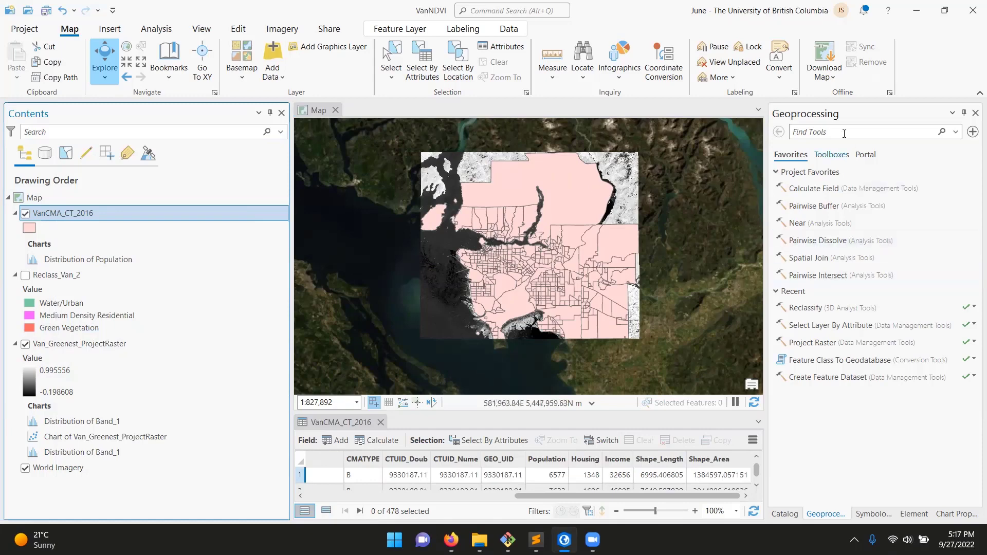
left_click(840, 128)
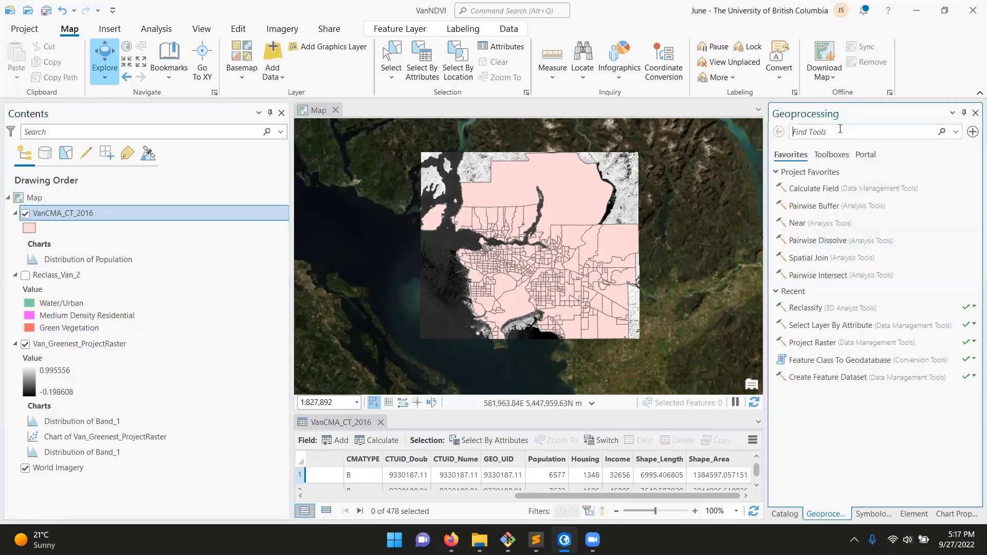
type("zona")
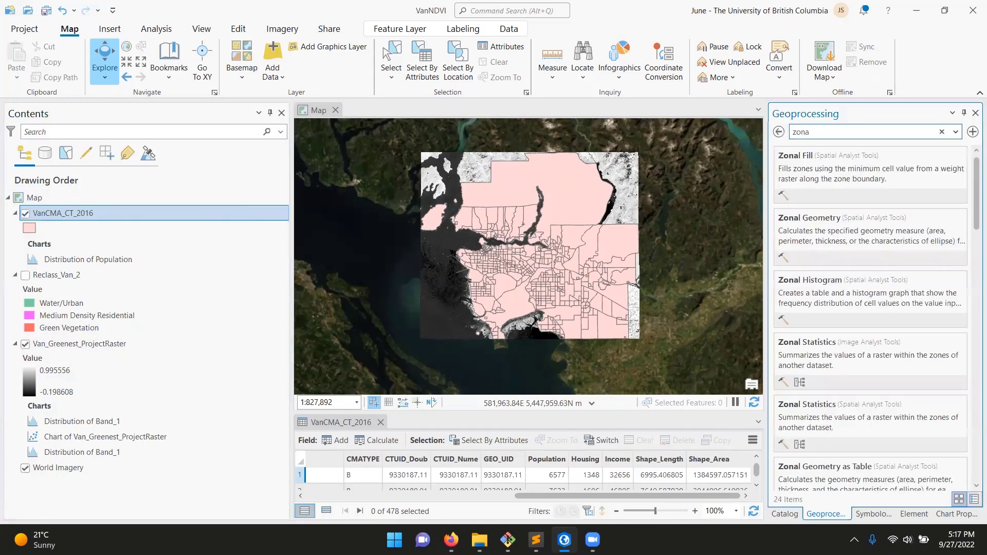
type("l sta")
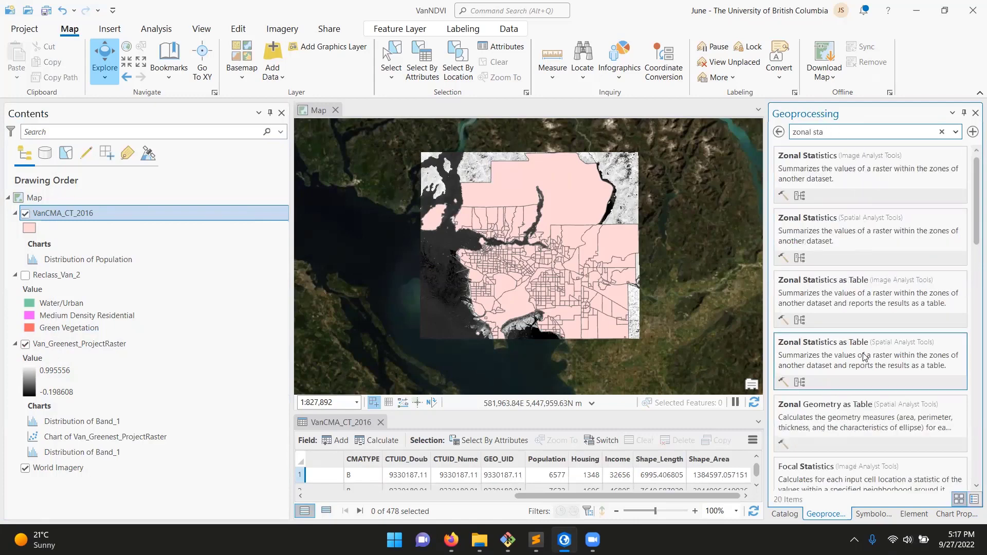
left_click(878, 293)
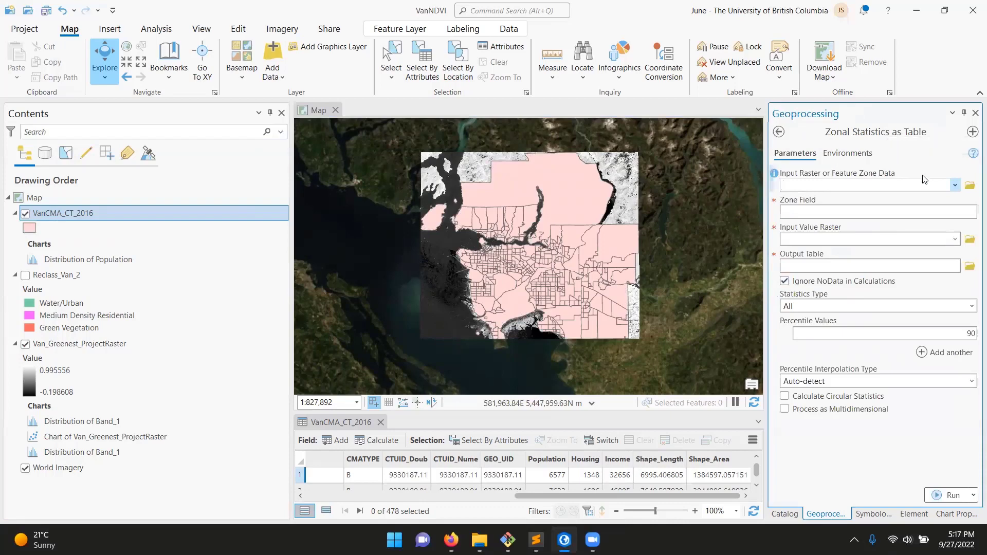
- Set VanCMA_CT_2016 as the zone data and Van_Greenest_ProjectRaster as the input value raster
left_click(954, 185)
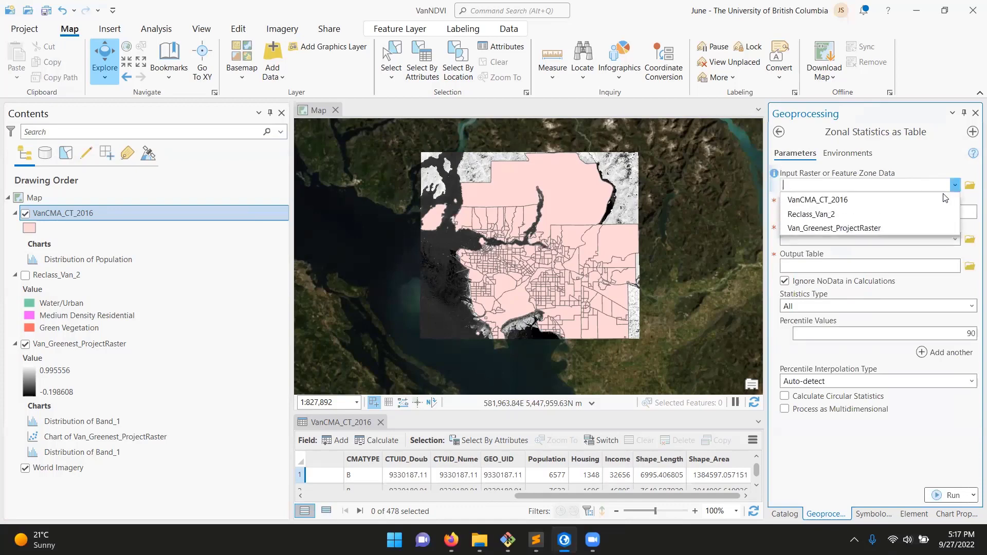
left_click(907, 201)
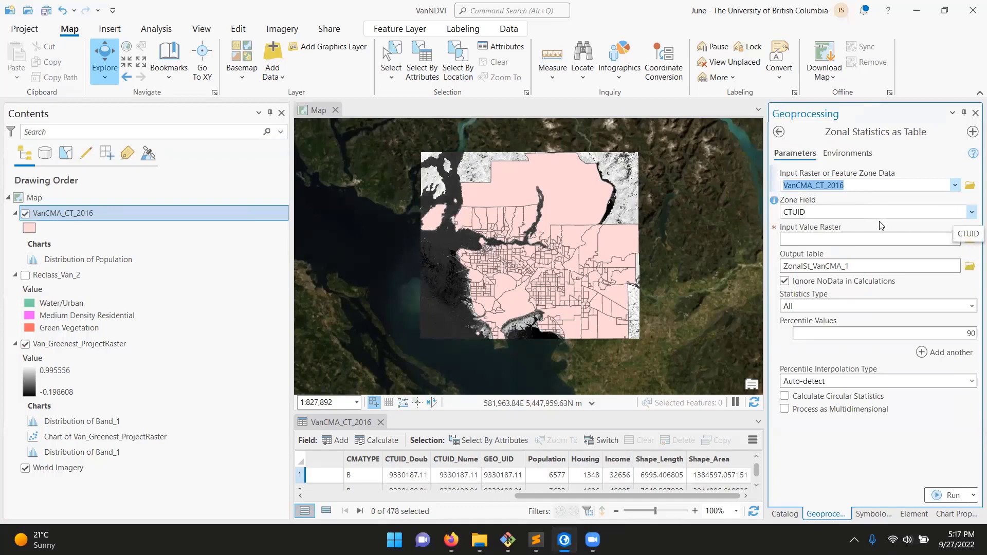
left_click(954, 240)
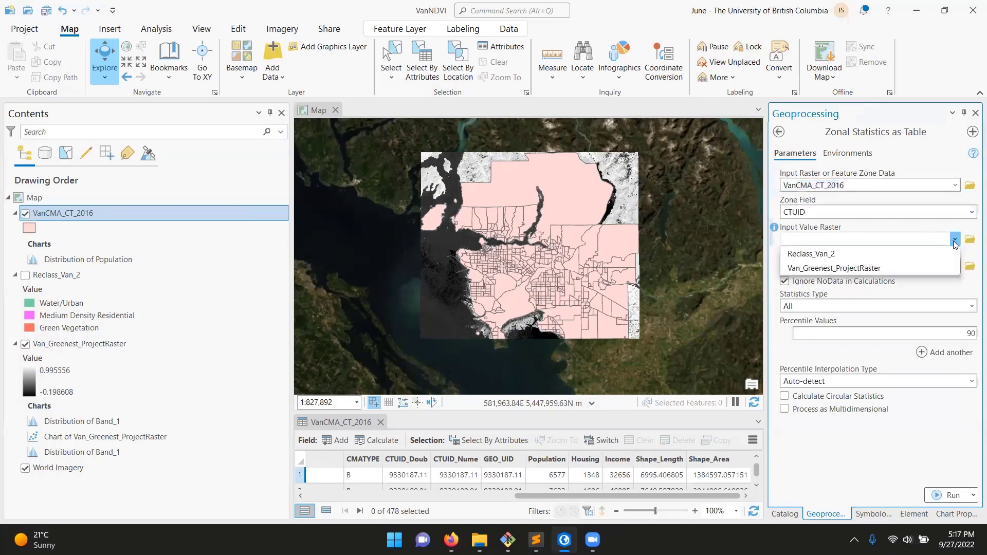
left_click(882, 268)
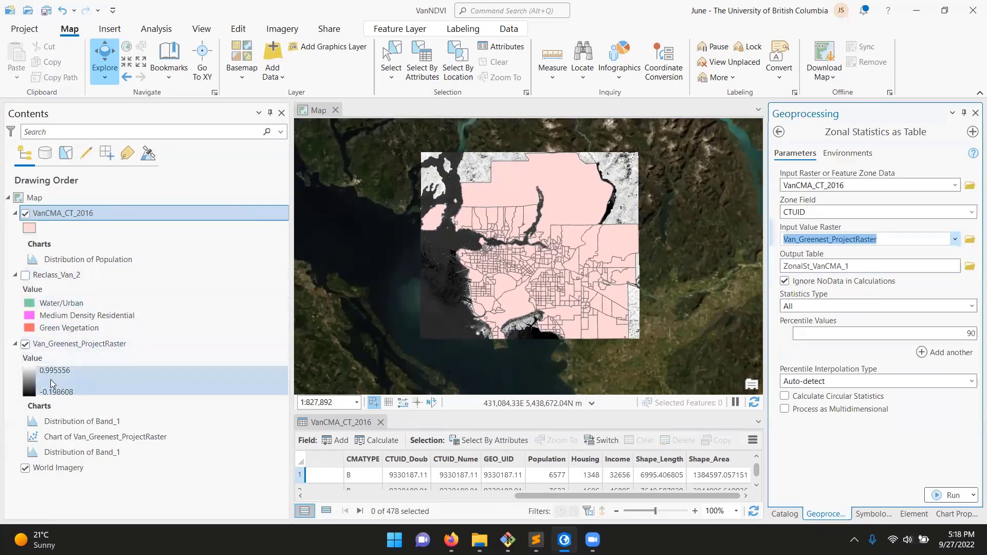
left_click(61, 393)
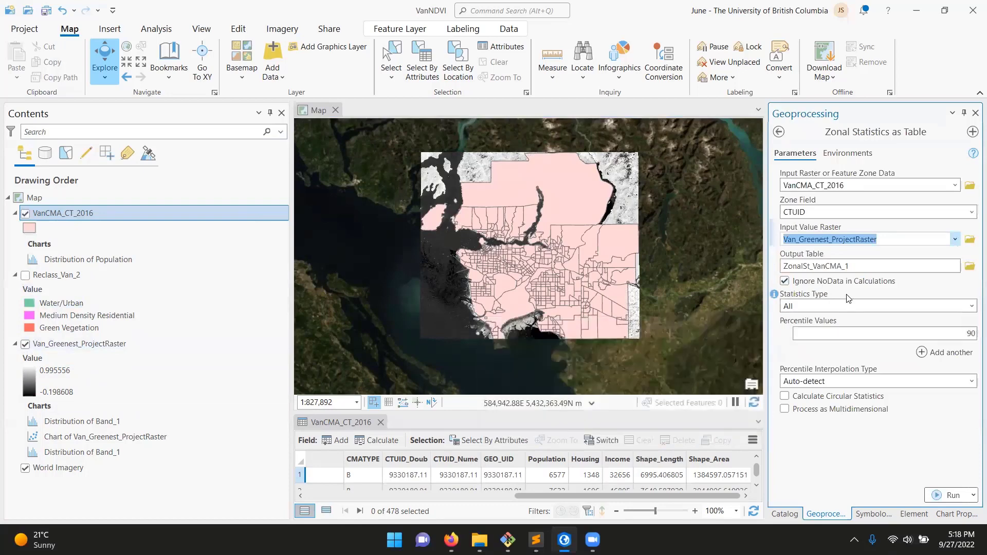
- Review the available statistics types, keep All, and run Zonal Statistics as Table
left_click(972, 307)
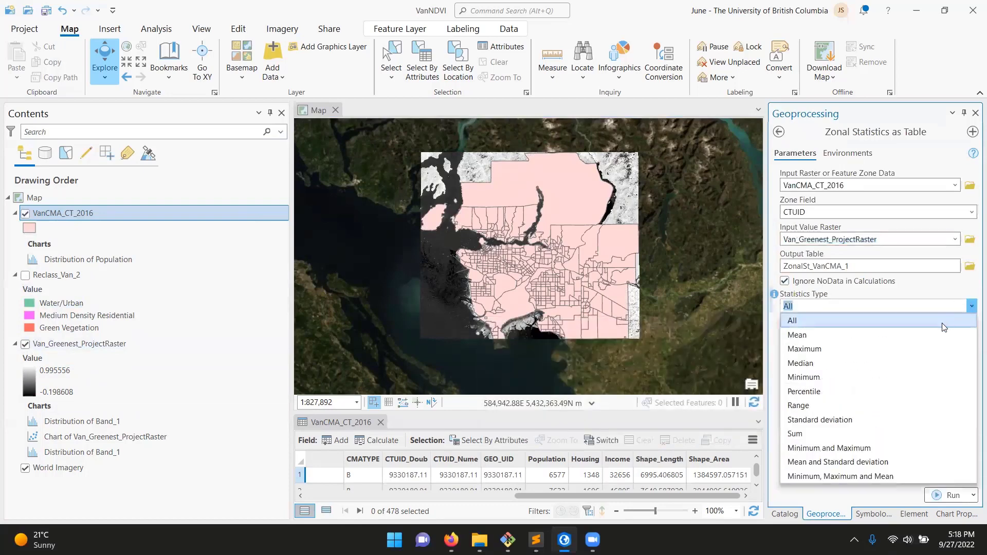
left_click(919, 295)
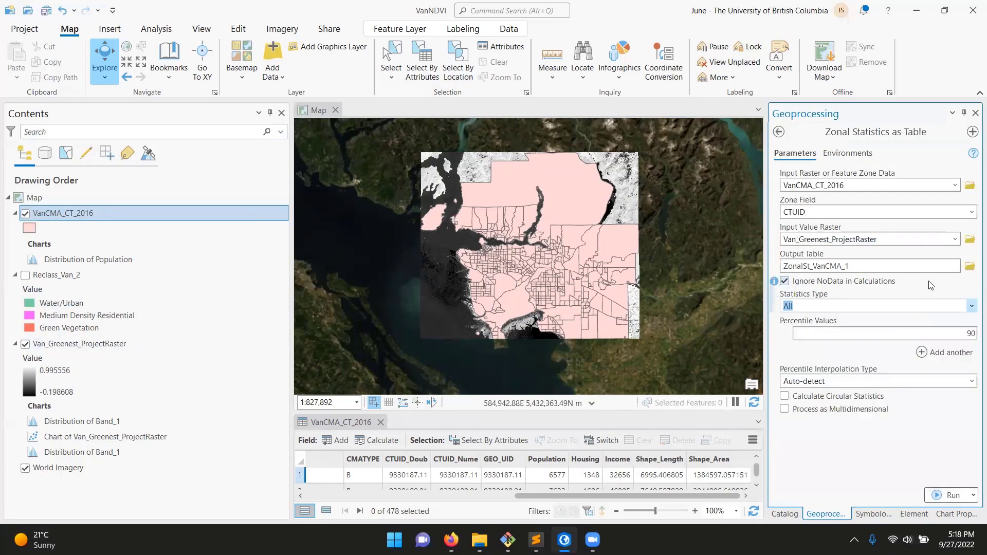
left_click(972, 307)
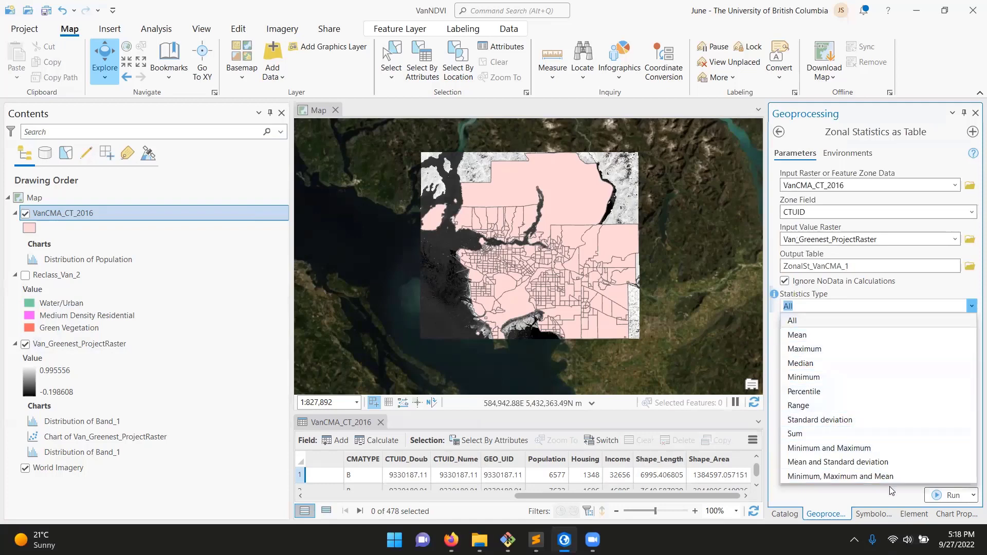
left_click(908, 295)
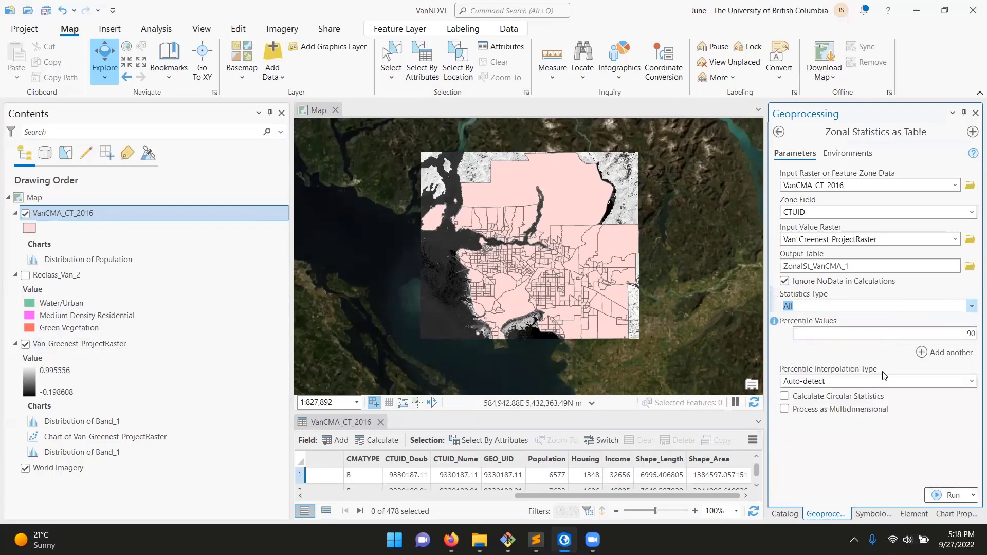
left_click(950, 497)
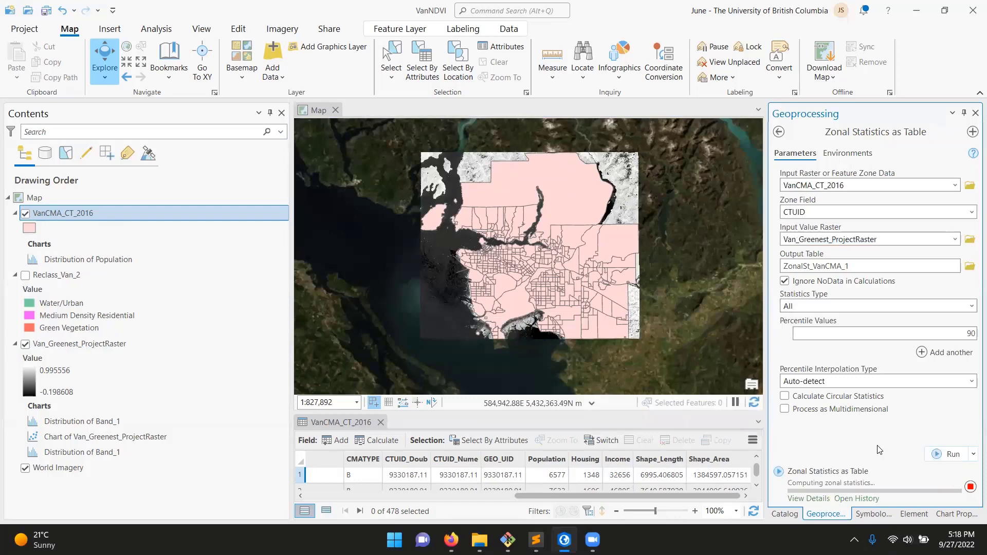
- Open the ZonalSt_VanCMA_1 standalone table, enlarge its view, and highlight the CTUID column
left_click(163, 498)
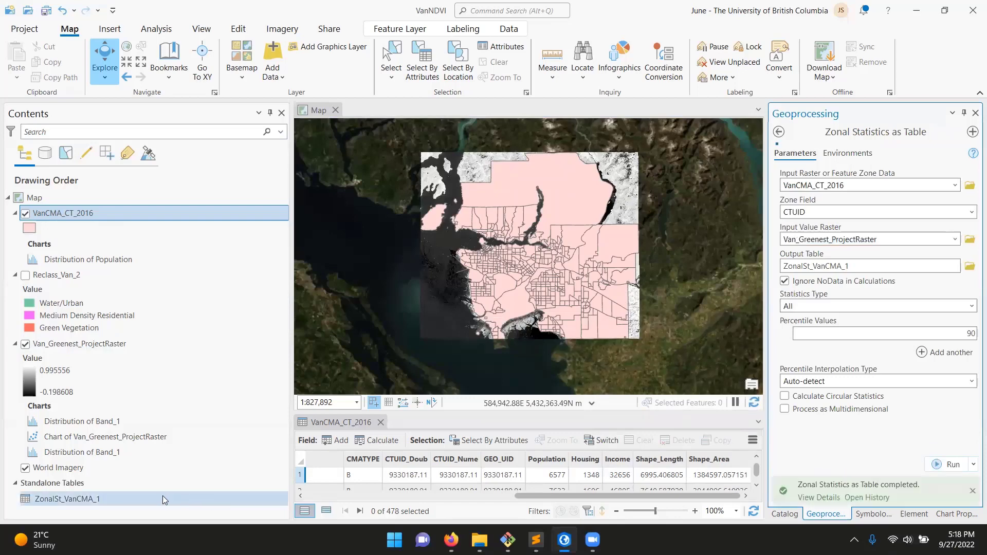
right_click(164, 499)
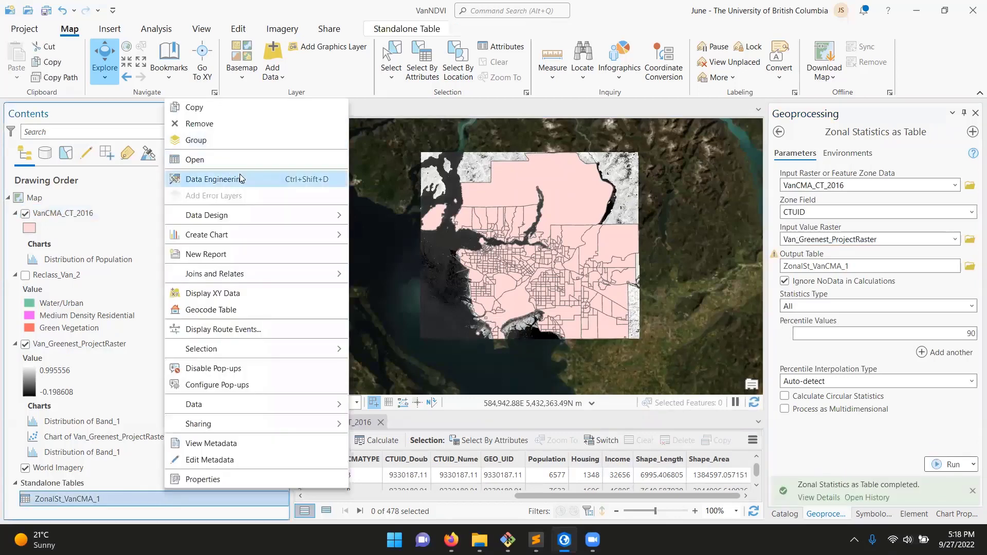
left_click(240, 161)
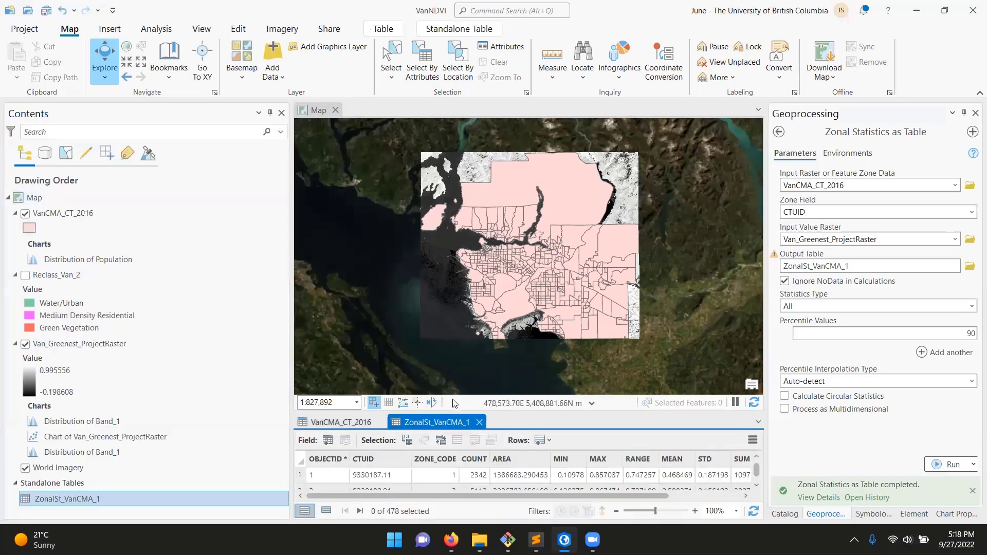
left_click_drag(460, 411, 458, 286)
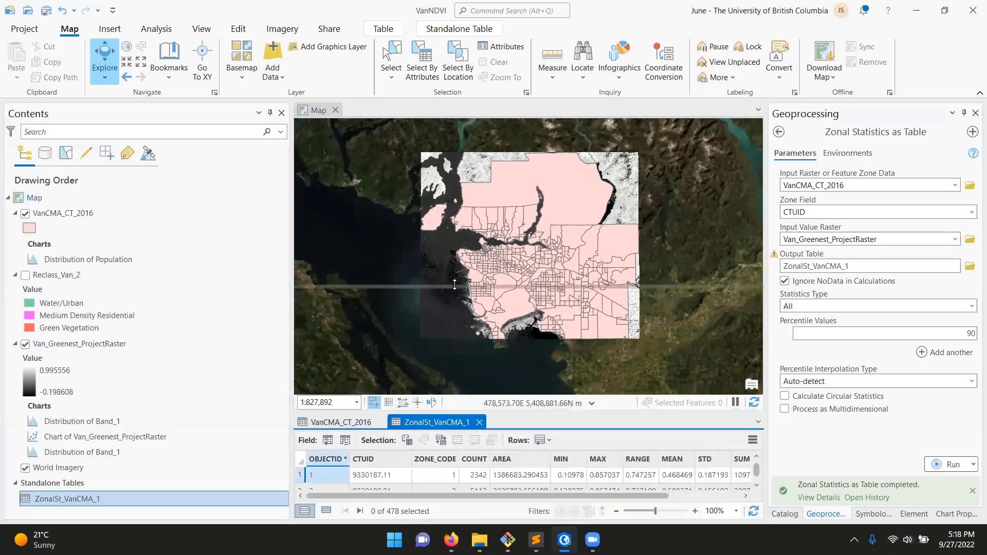
left_click(393, 336)
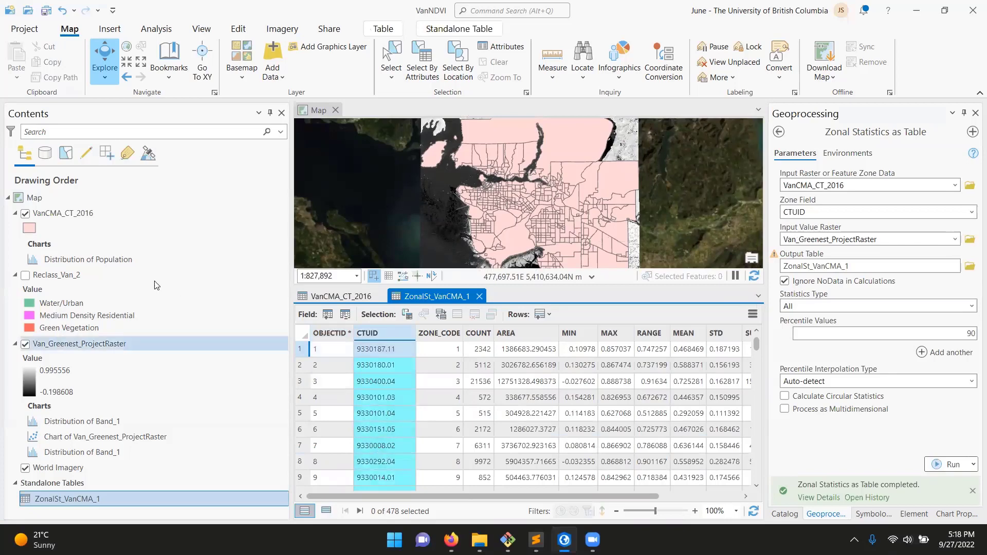
- Highlight the CTUID column in the VanCMA_CT_2016 table and select the record with OBJECTID 2 in both it and ZonalSt_VanCMA_1
left_click(366, 297)
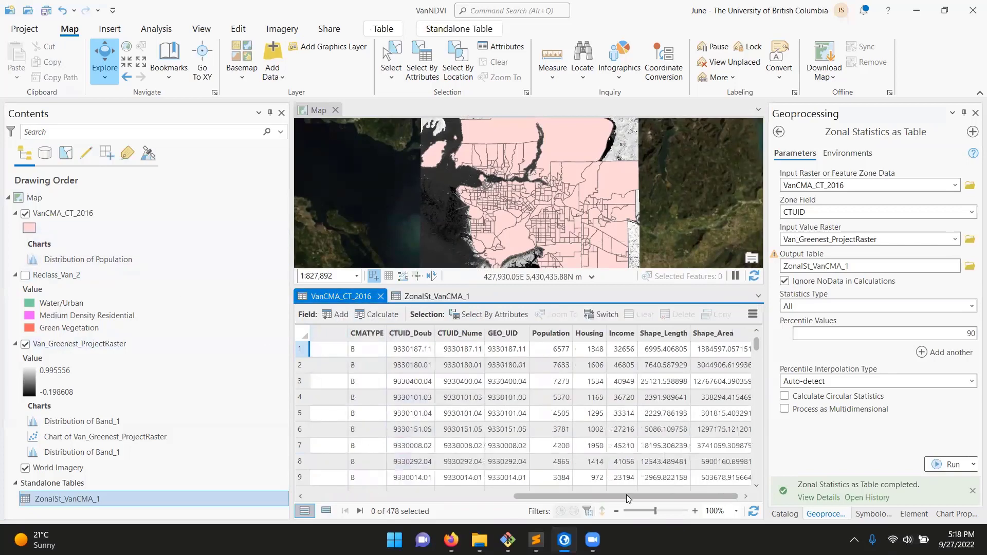
left_click_drag(641, 497, 404, 414)
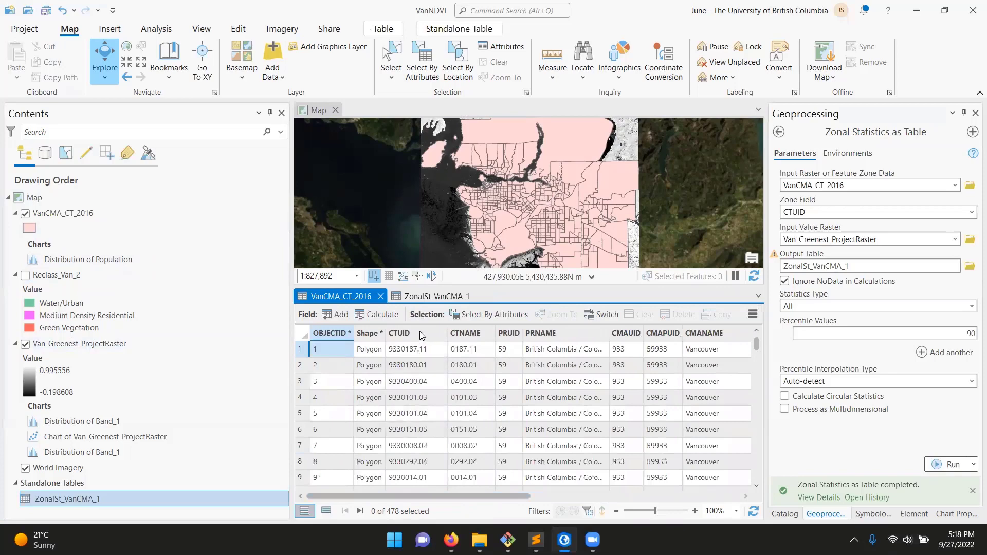
left_click(299, 350)
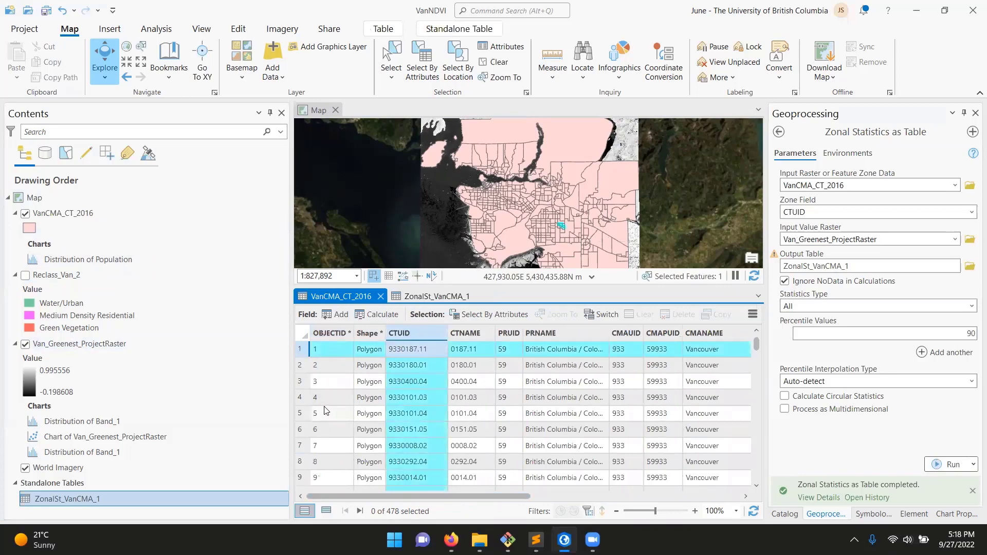
left_click(301, 366)
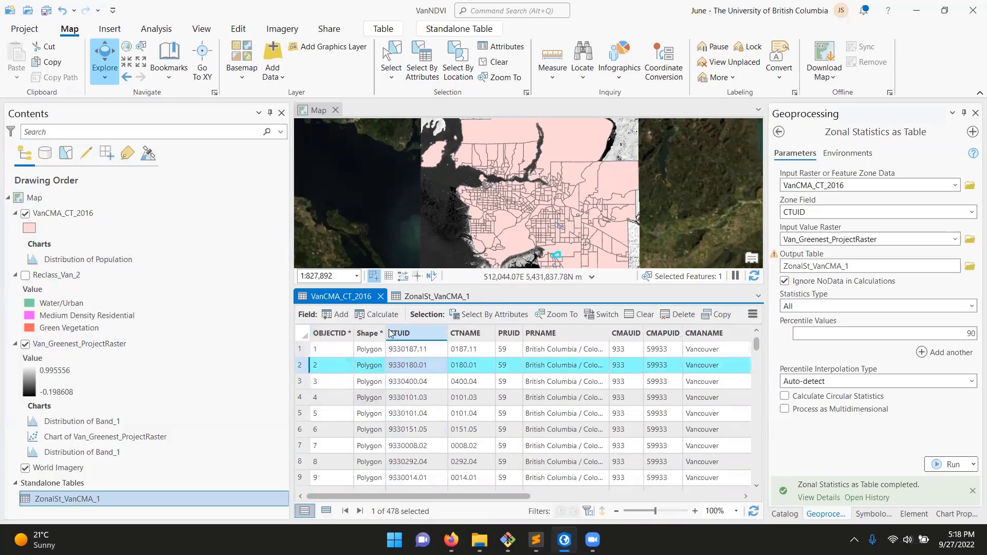
left_click(412, 300)
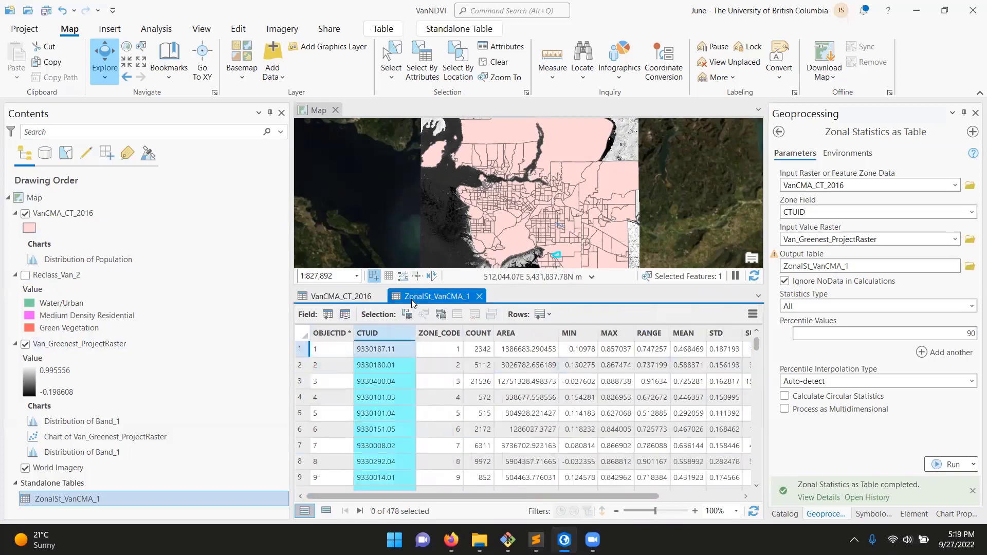
left_click(300, 367)
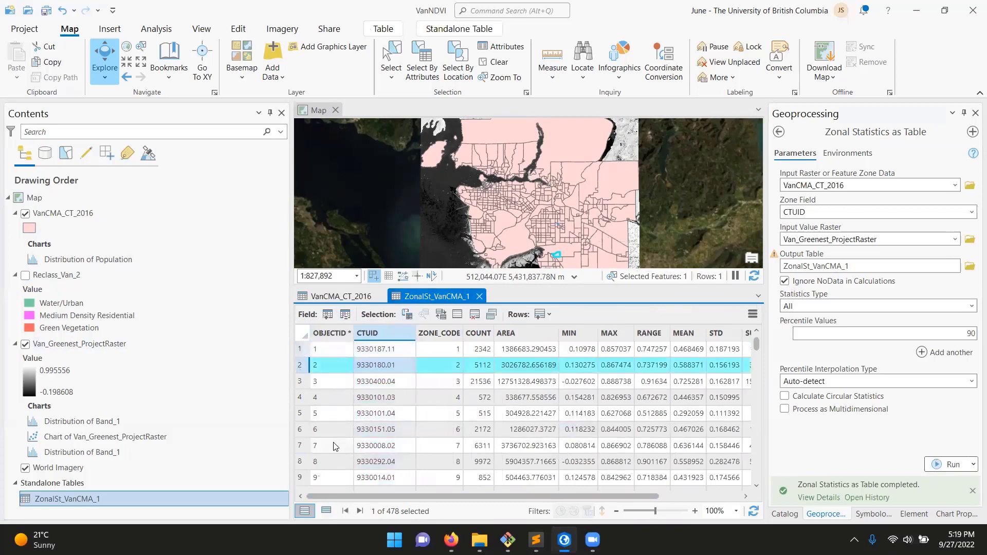
- Compare the attributes of the VanCMA_CT_2016 layer with those of the ZonalSt_VanCMA_1 standalone table, focusing on the shared CTUID field
left_click(354, 298)
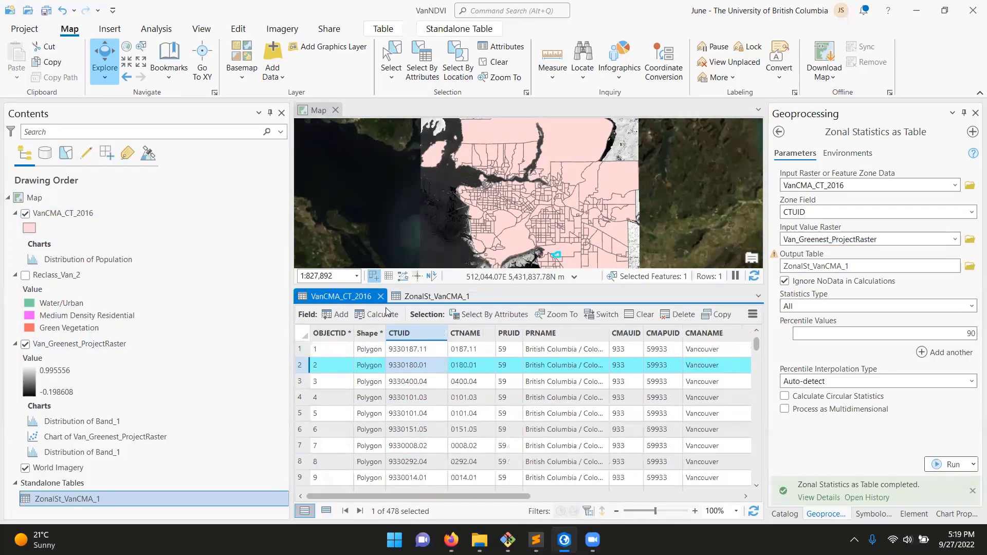
left_click(431, 300)
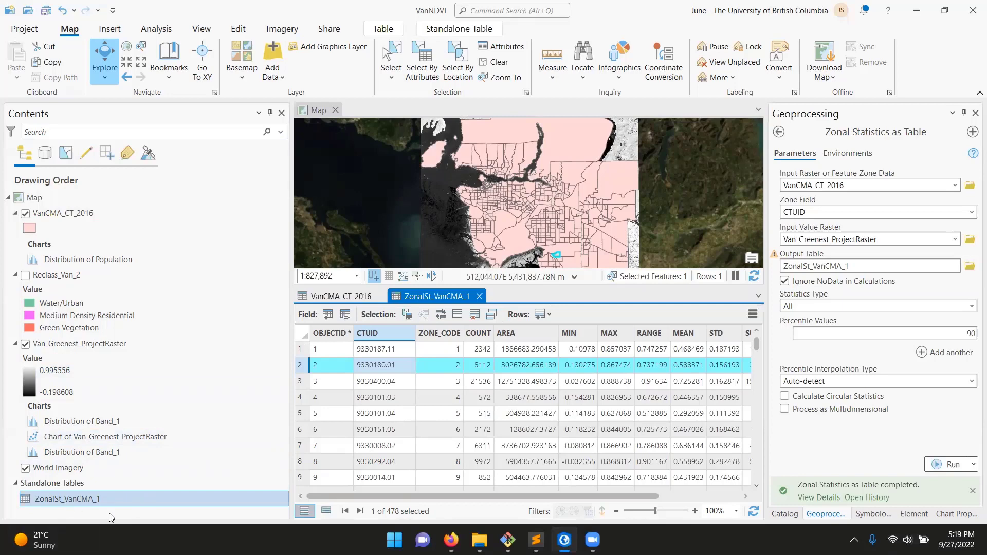
left_click(331, 298)
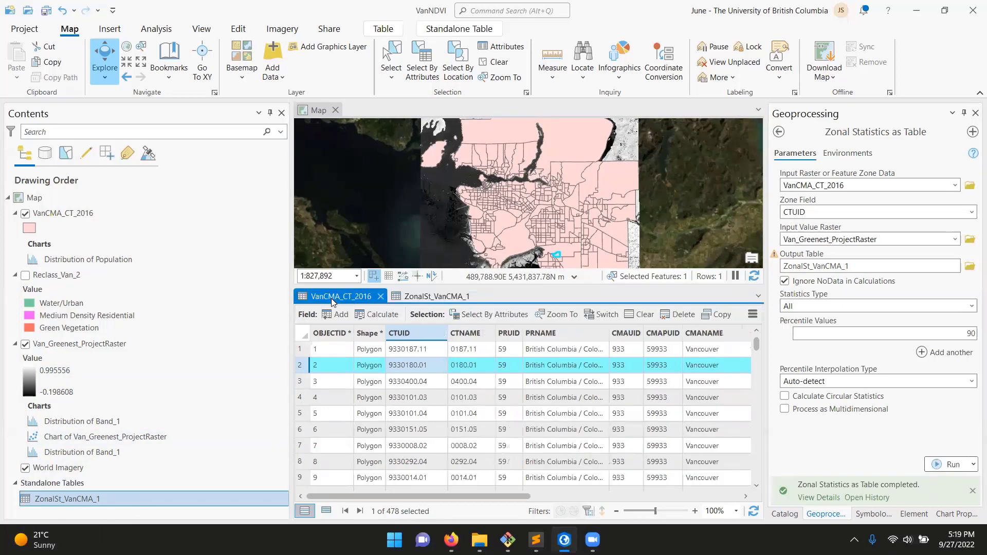
left_click(60, 211)
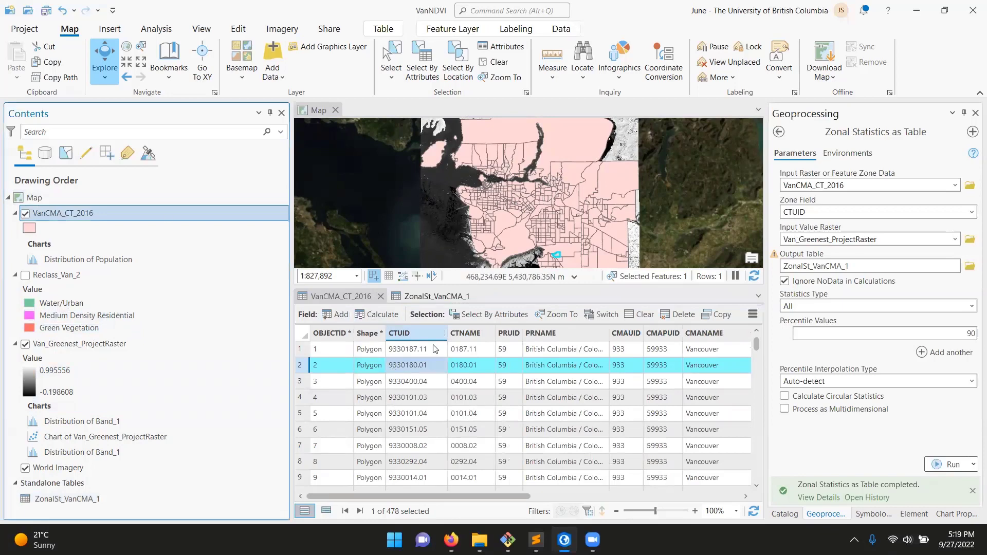
left_click_drag(447, 497, 375, 494)
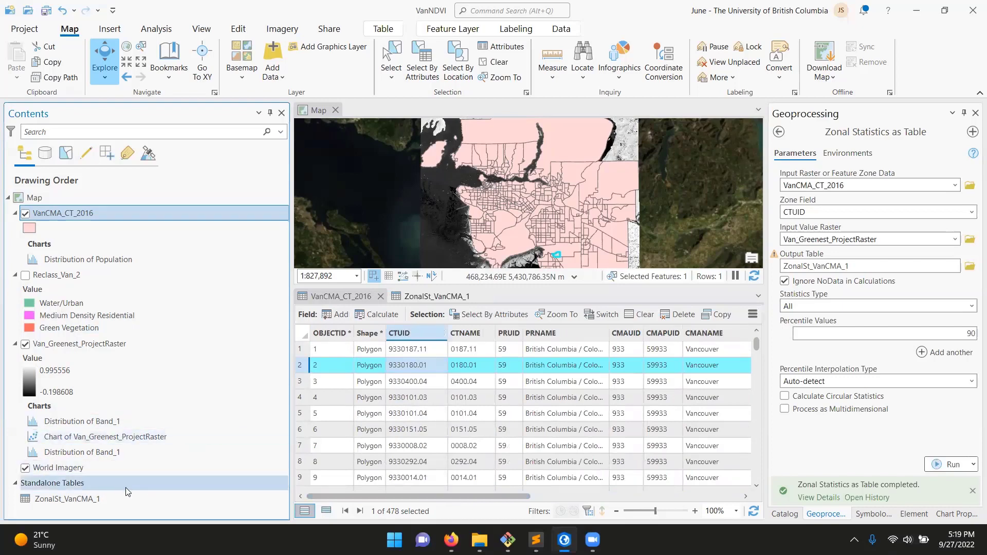
left_click(101, 497)
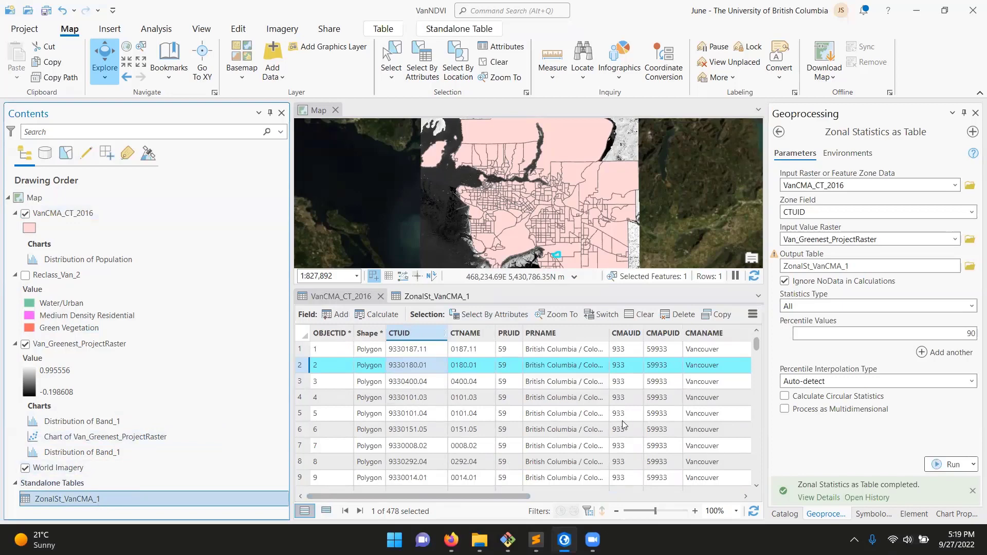
left_click_drag(524, 496, 313, 498)
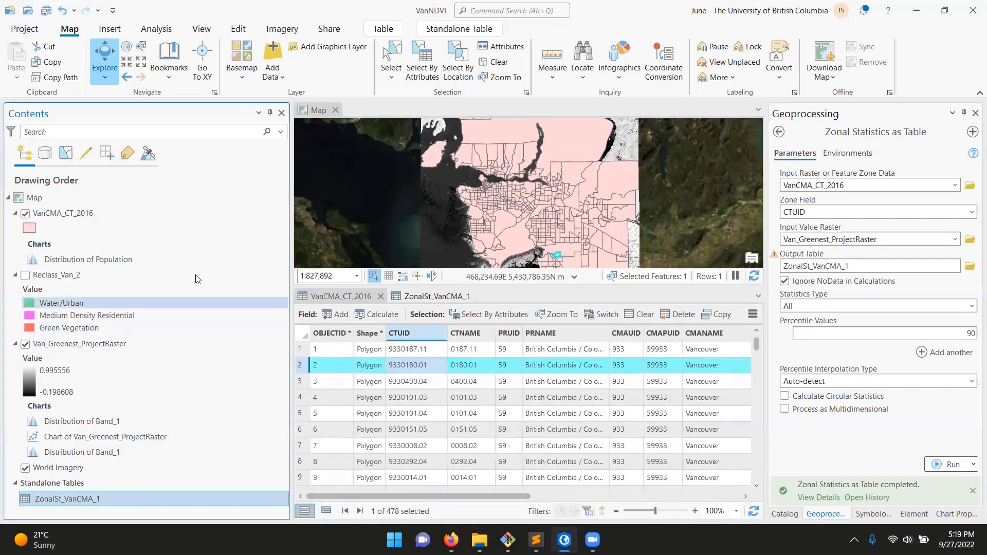
- Clear the selection and join ZonalSt_VanCMA_1 to the VanCMA_CT_2016 layer on CTUID, keeping all target features
left_click(163, 215)
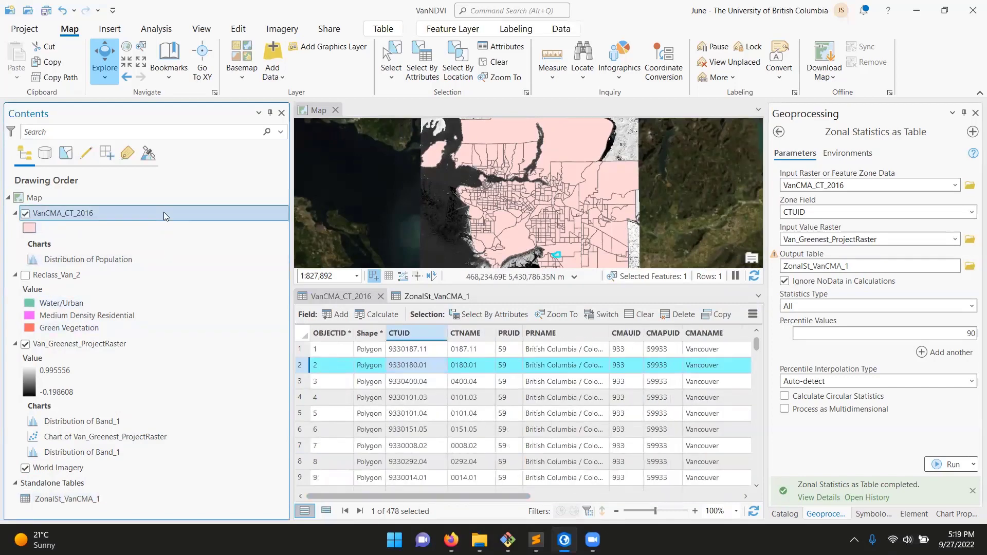
right_click(162, 211)
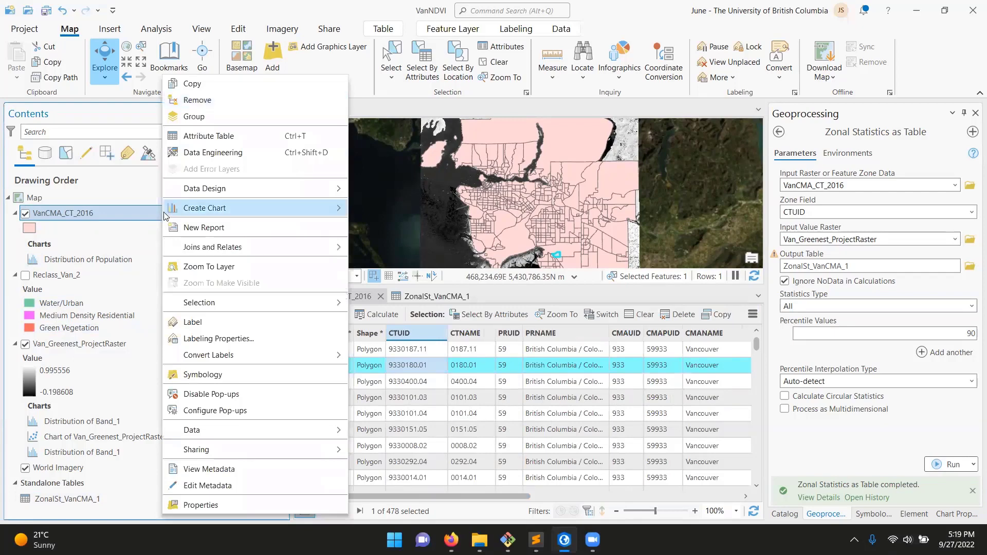
mouse_move(246, 252)
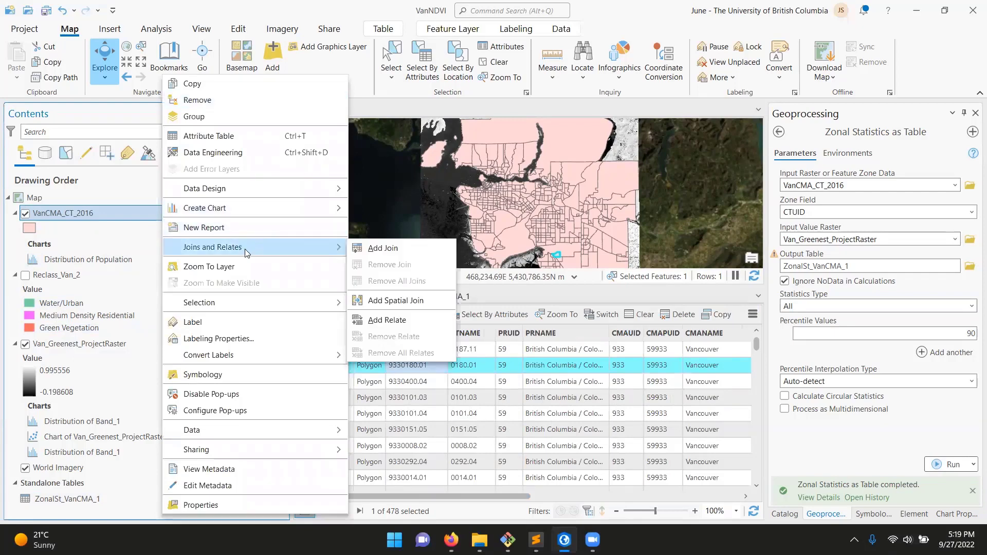
left_click(400, 249)
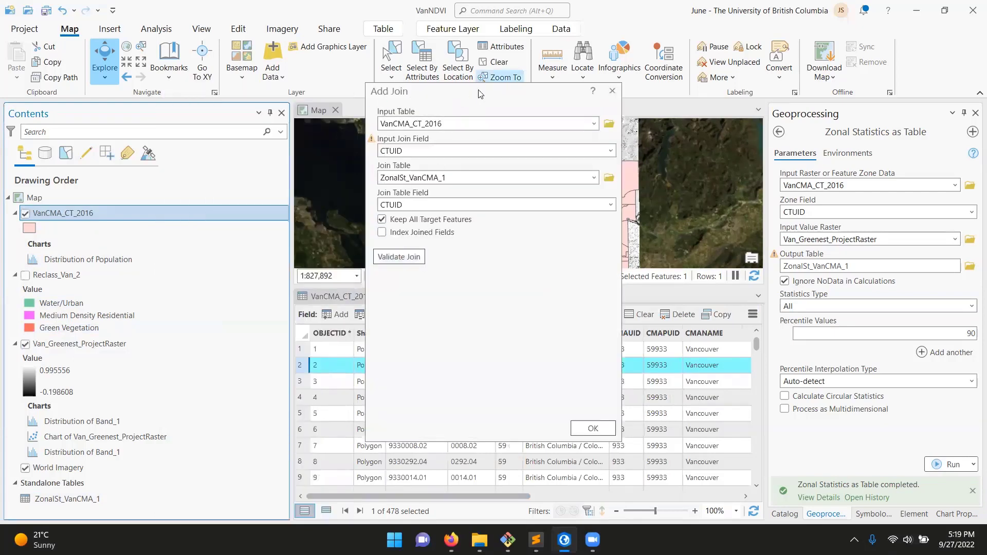
left_click_drag(482, 95, 817, 135)
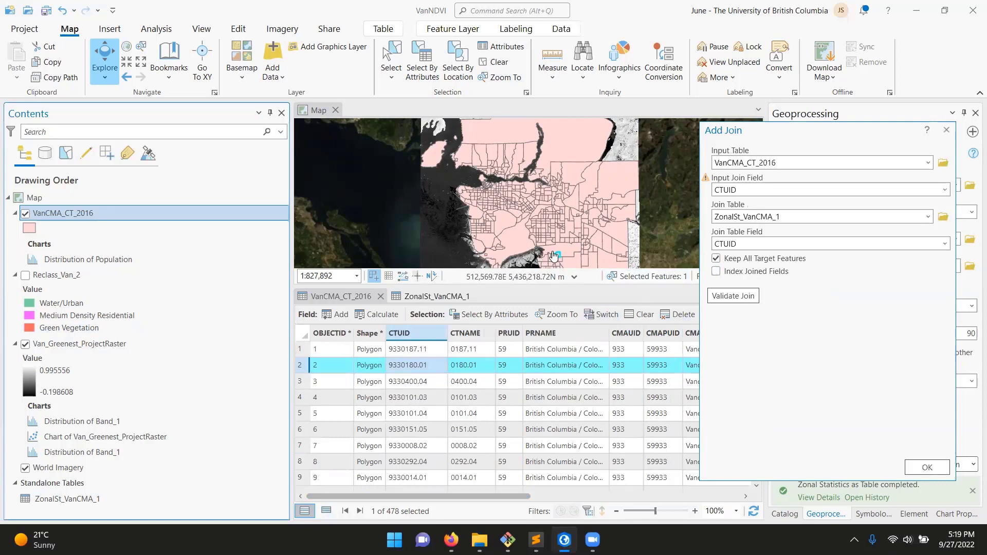
left_click(499, 63)
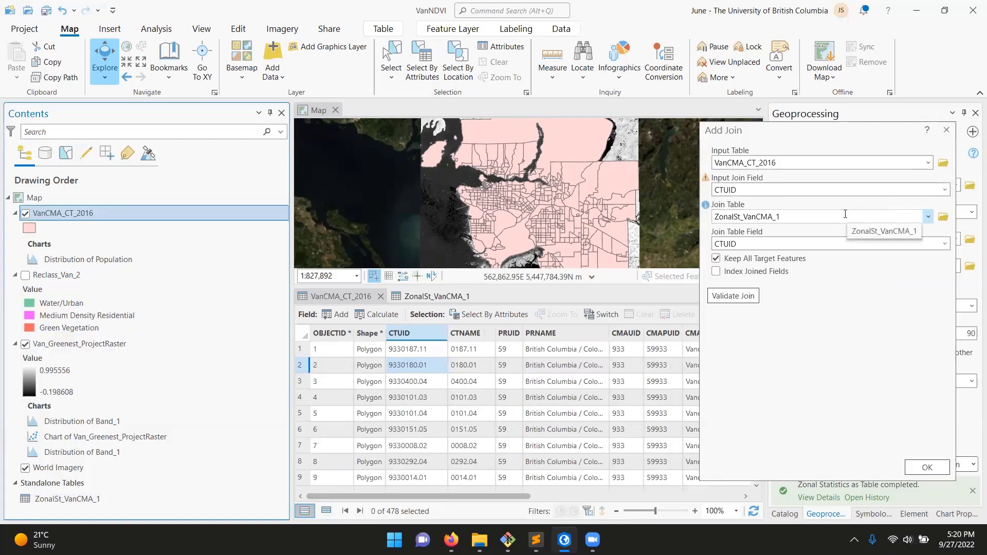
left_click(83, 500)
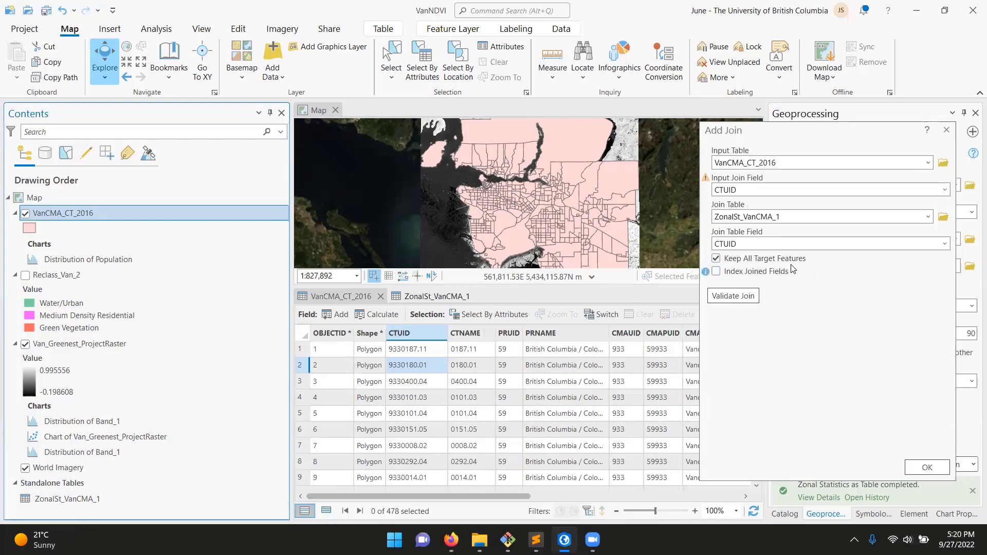
left_click(929, 468)
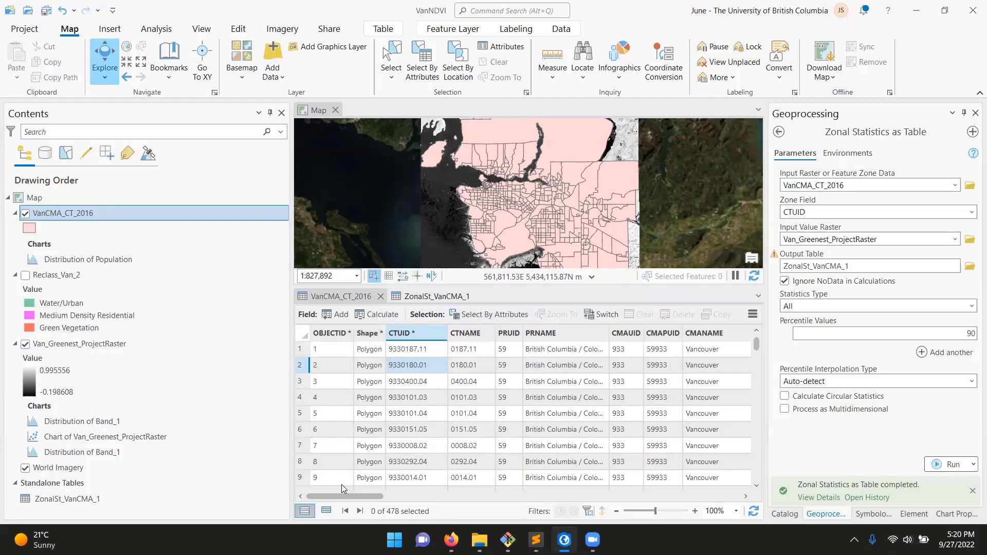
- Examine the joined fields of the first record in the VanCMA_CT_2016 table and compare them with the ZonalSt_VanCMA_1 table
left_click_drag(342, 496, 605, 507)
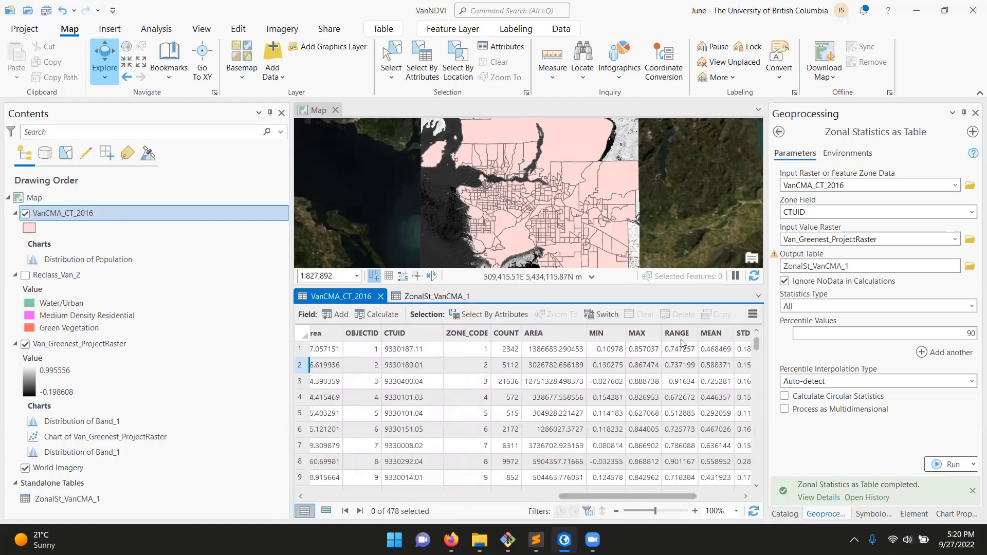
left_click(435, 296)
mouse_move(538, 495)
left_mouse_down()
mouse_move(615, 497)
mouse_move(539, 497)
left_mouse_up()
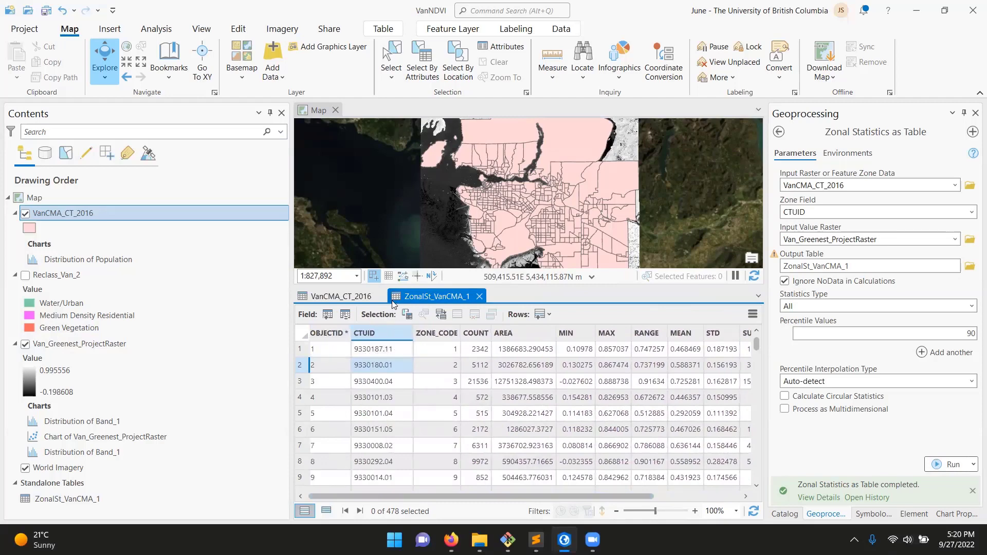
left_click(343, 297)
left_click_drag(606, 496, 353, 496)
left_click(297, 350)
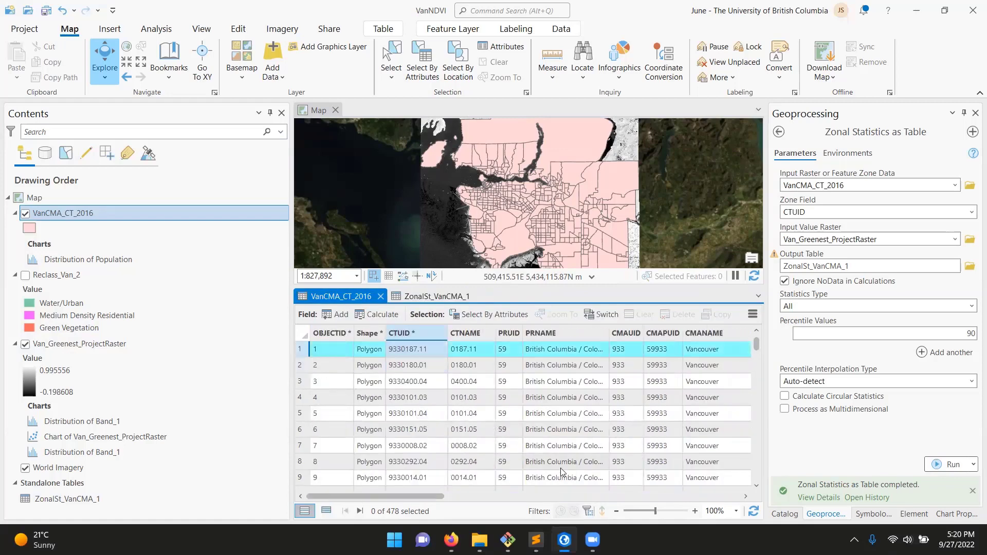
left_click_drag(439, 495, 736, 495)
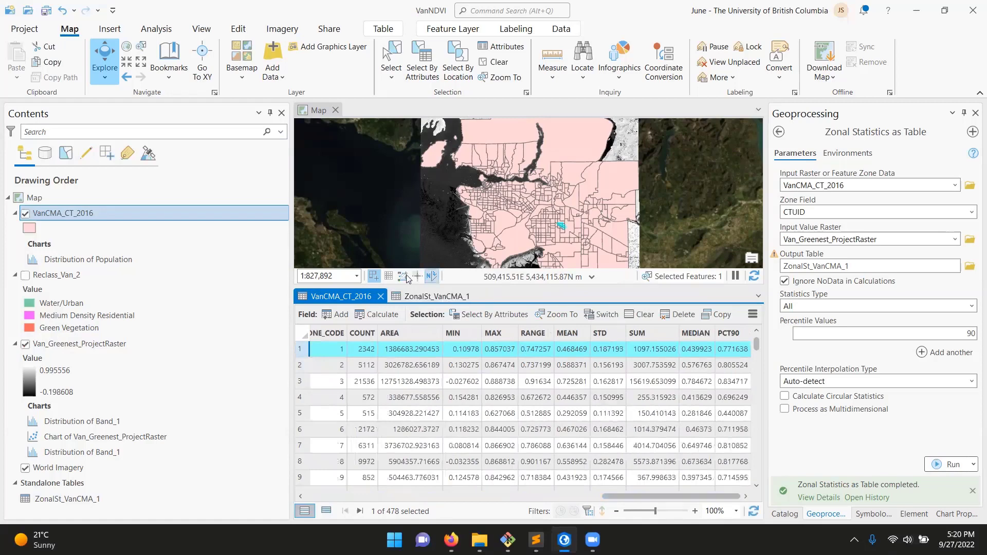
left_click(434, 297)
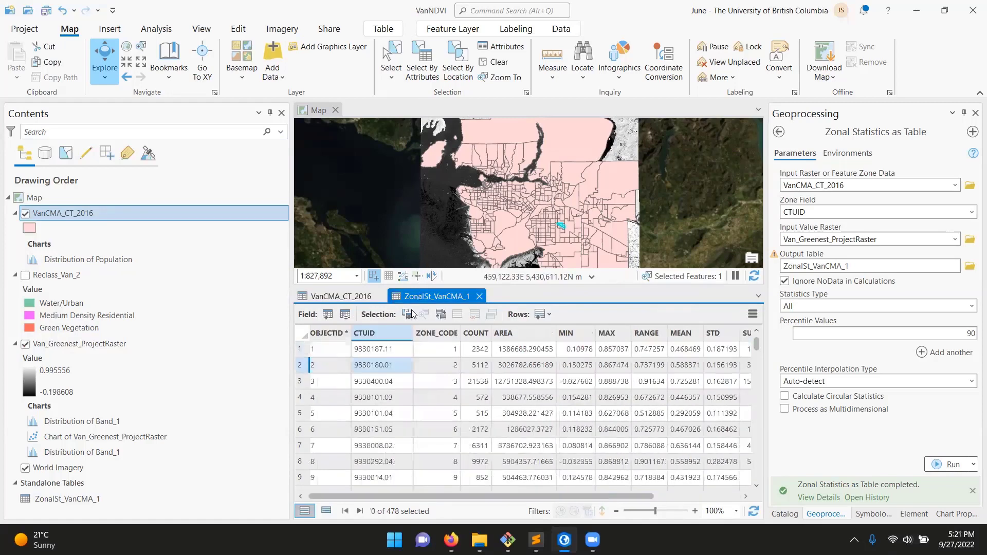
left_click(347, 295)
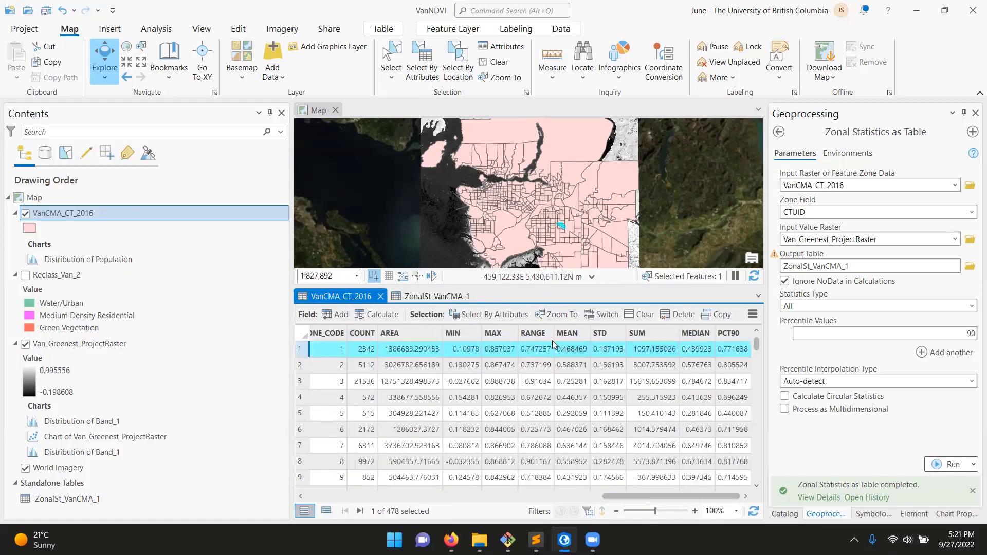
- Highlight the MEAN, RANGE, MAX, MIN and STD columns one after another in the joined VanCMA_CT_2016 table
left_click(573, 334)
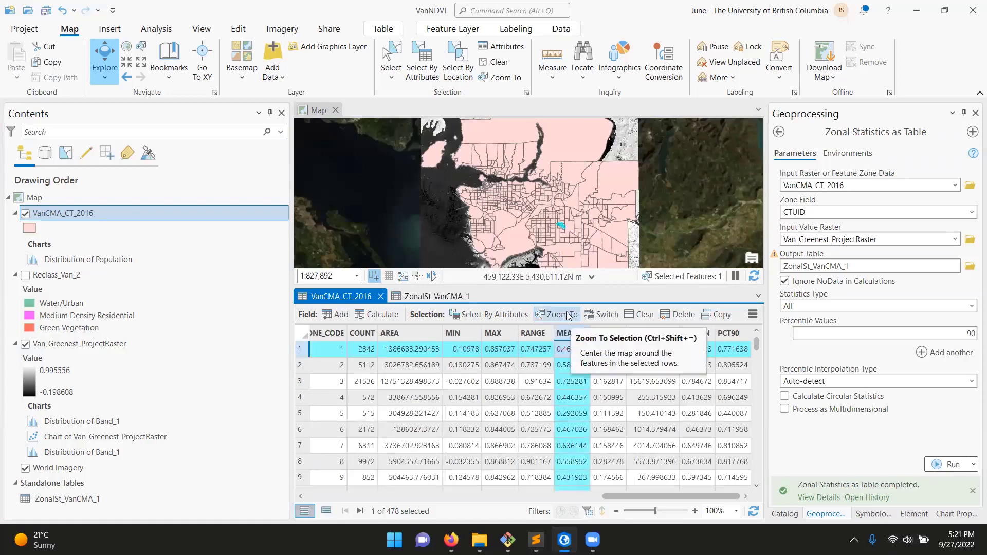
left_click(533, 337)
left_click(503, 334)
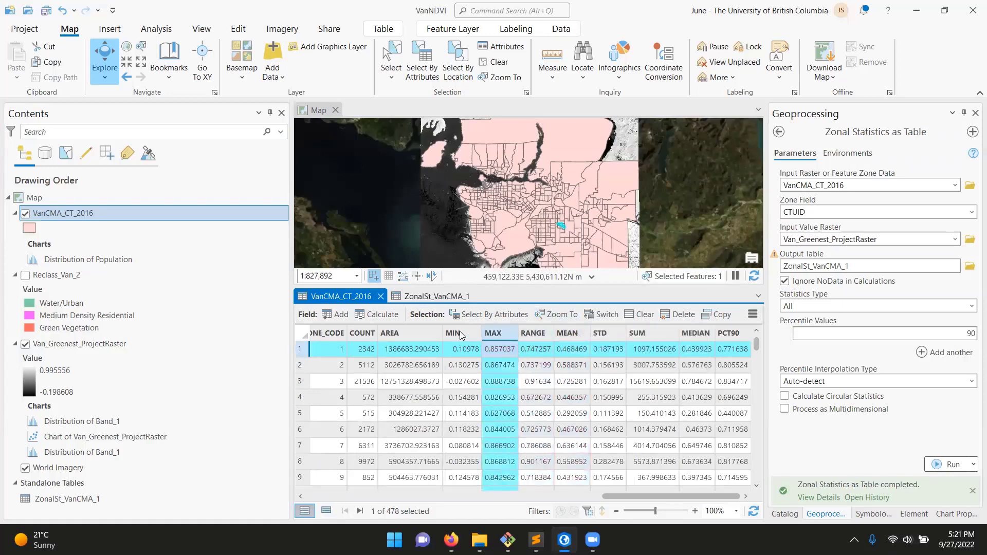
left_click(460, 336)
left_click(607, 336)
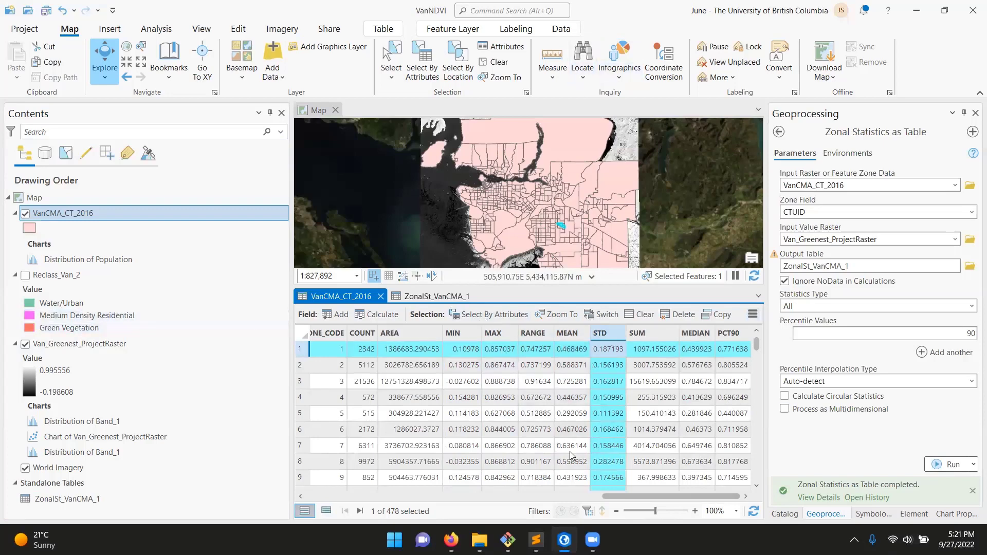
- Clear the selected census tract and display the join and relate options of the VanCMA_CT_2016 layer
left_click_drag(654, 494, 334, 487)
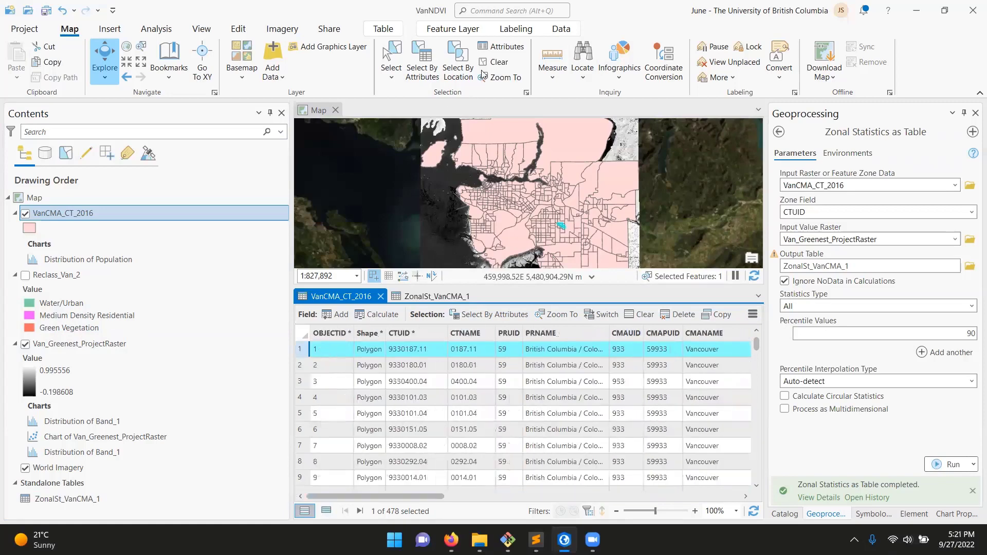
left_click(498, 62)
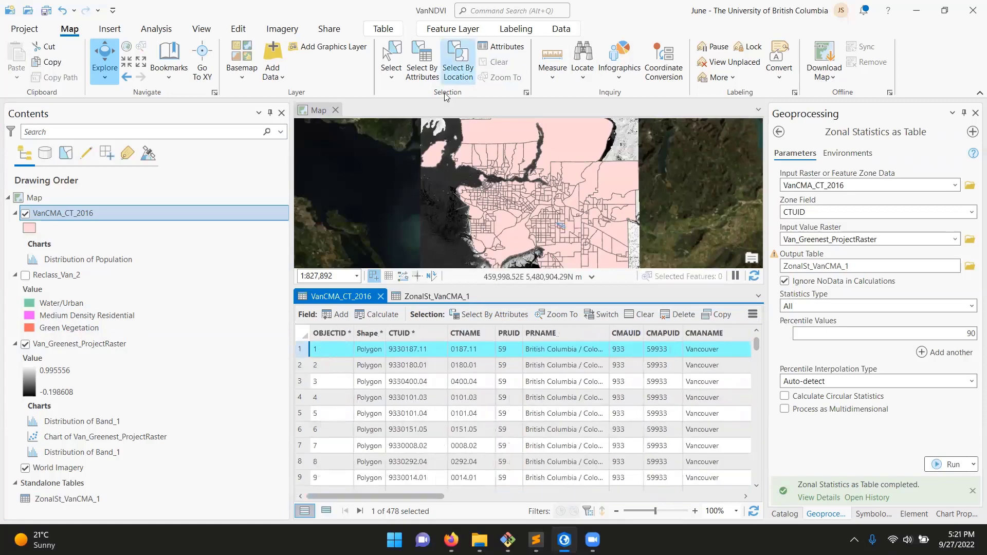
right_click(117, 213)
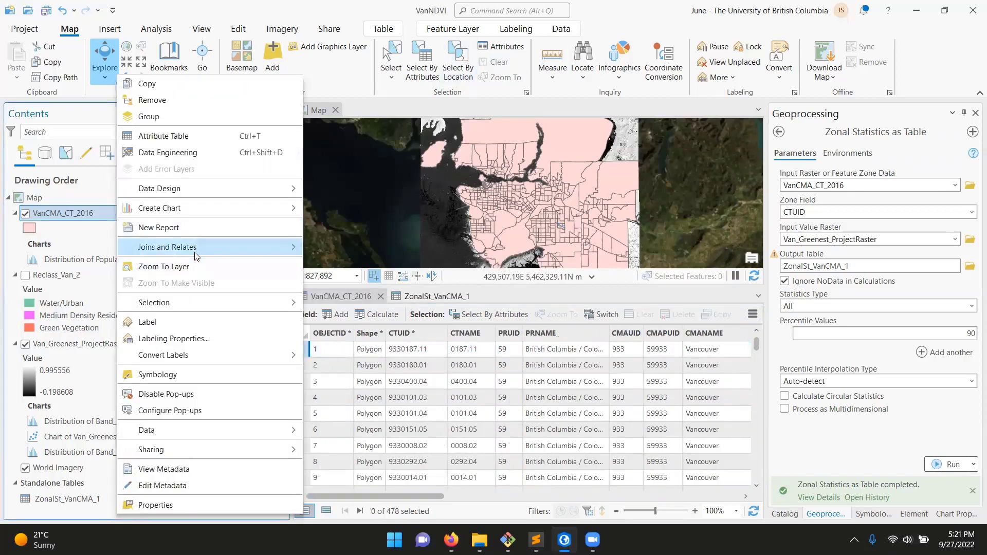
mouse_move(197, 248)
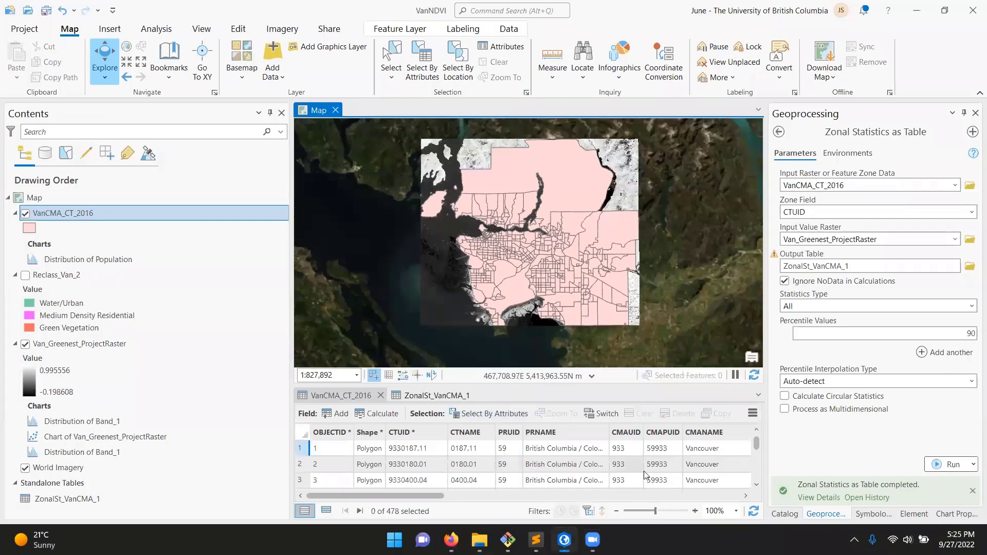
- Open the Fields view for the MEAN column of the VanCMA_CT_2016 table and enlarge the table area
left_click_drag(362, 494, 720, 497)
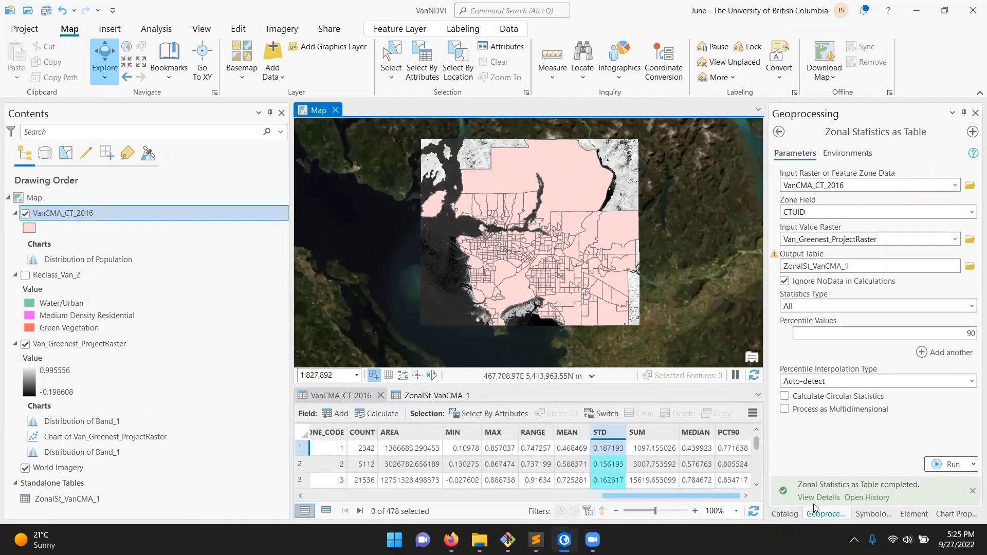
left_click(577, 433)
right_click(570, 438)
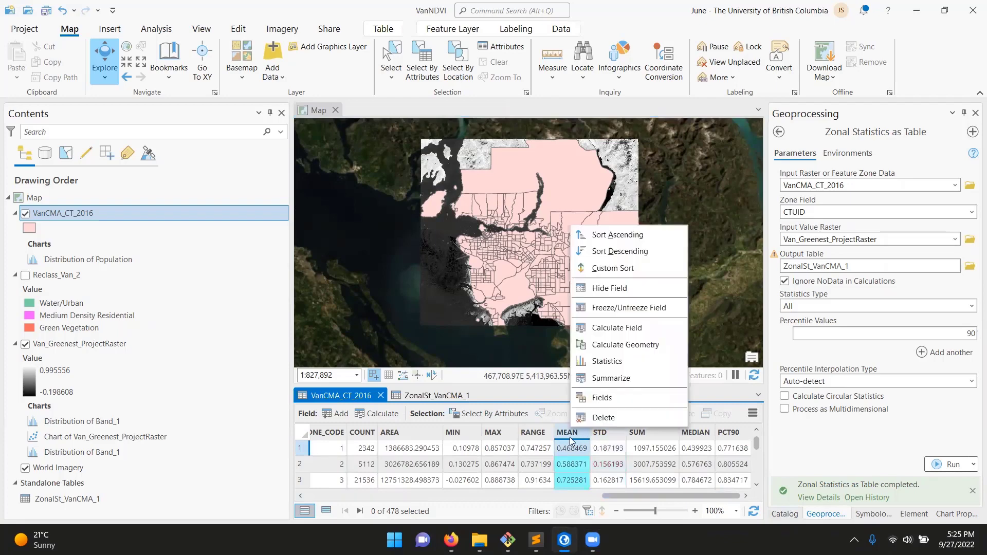
left_click(619, 401)
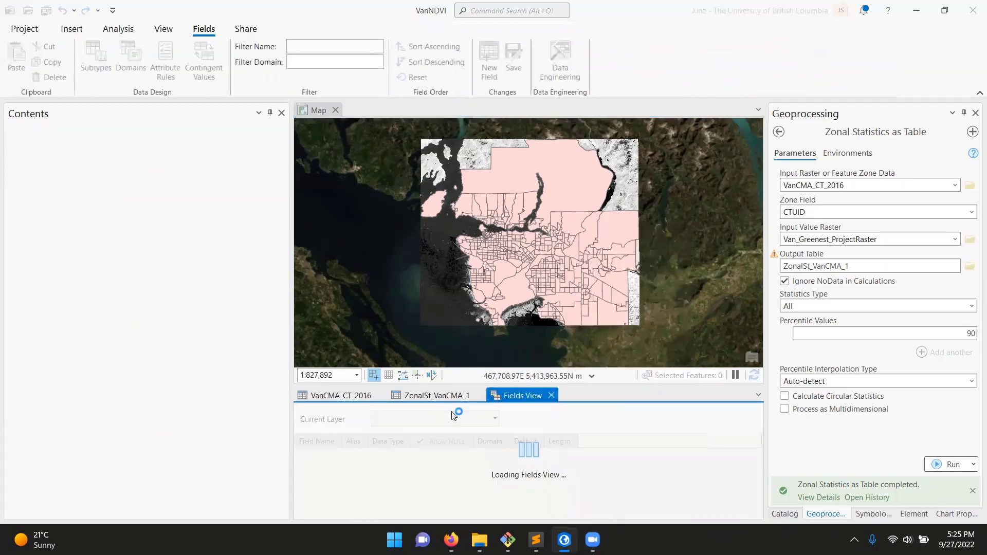
left_click_drag(479, 385, 483, 278)
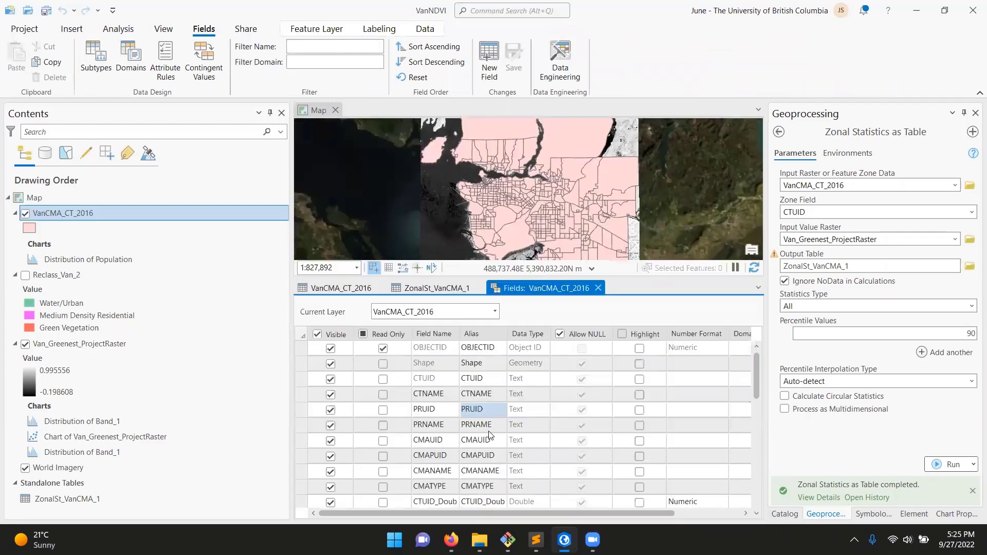
- Set the alias of the joined ZonalSt_VanCMA_1.MEAN field to MEAN NDVI, save the change and close the Fields view
scroll(492, 437, "down", 10)
scroll(508, 437, "down", 2)
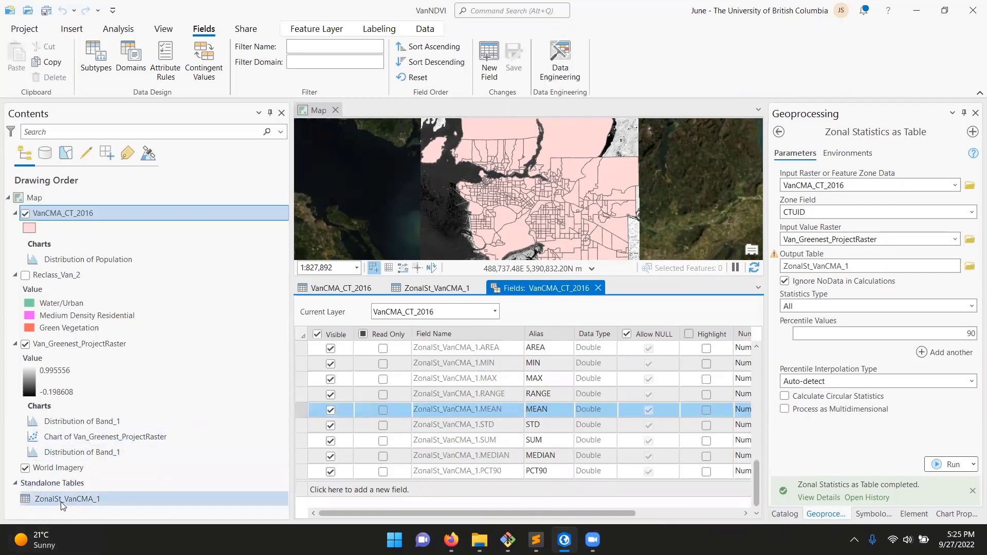
left_click(554, 407)
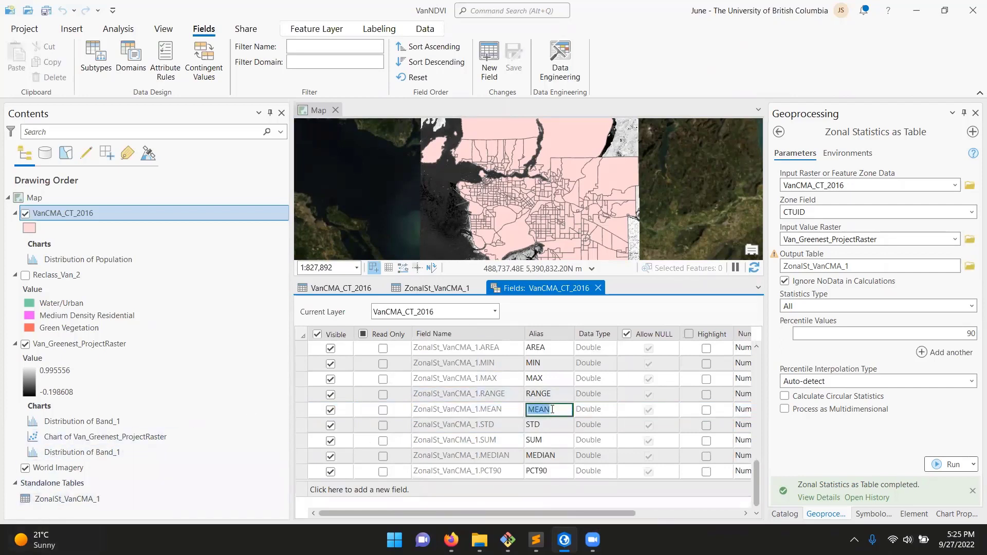
left_click(553, 409)
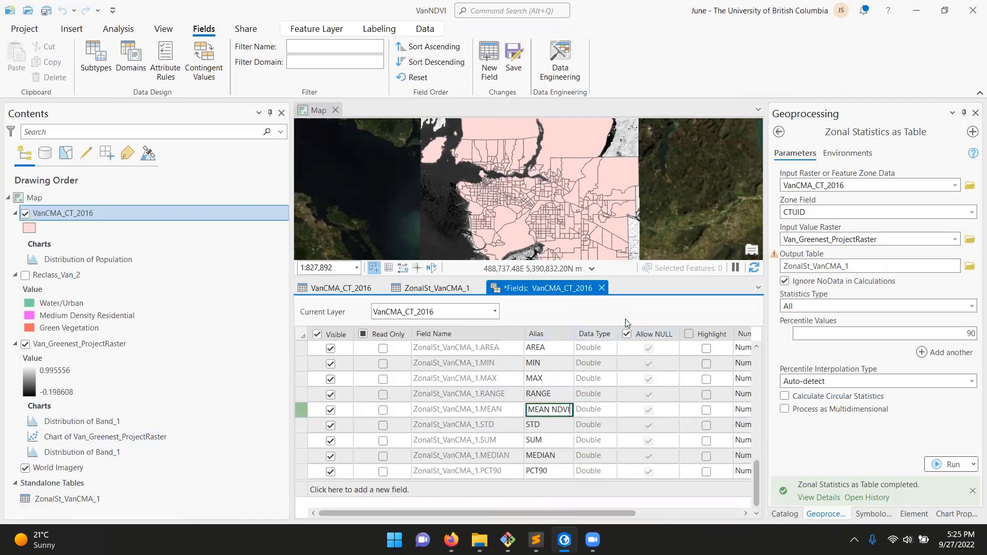
left_click(515, 54)
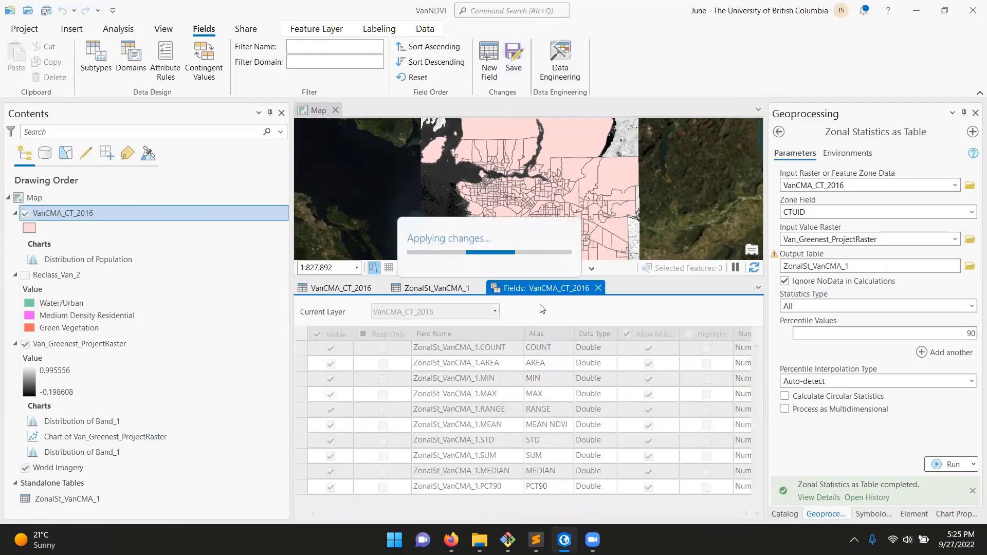
left_click(598, 288)
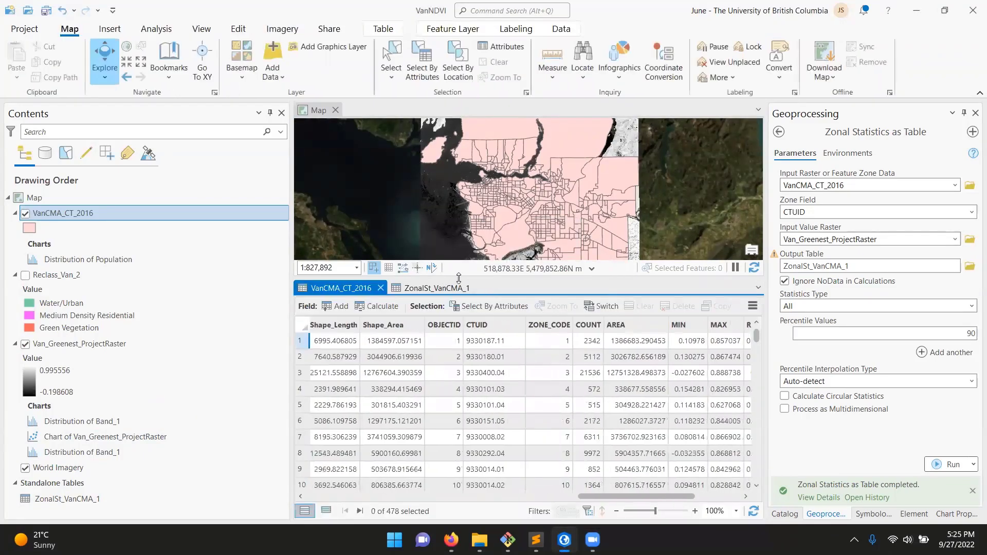
- Enlarge the map area and symbolize the VanCMA_CT_2016 layer with Graduated Colors based on the MEAN NDVI field
left_click_drag(455, 277, 454, 416)
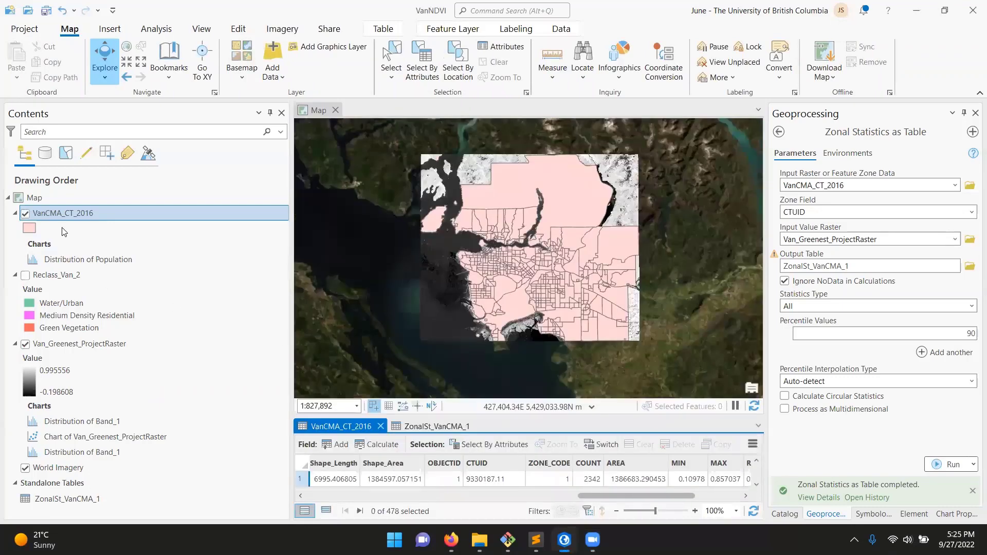
right_click(66, 213)
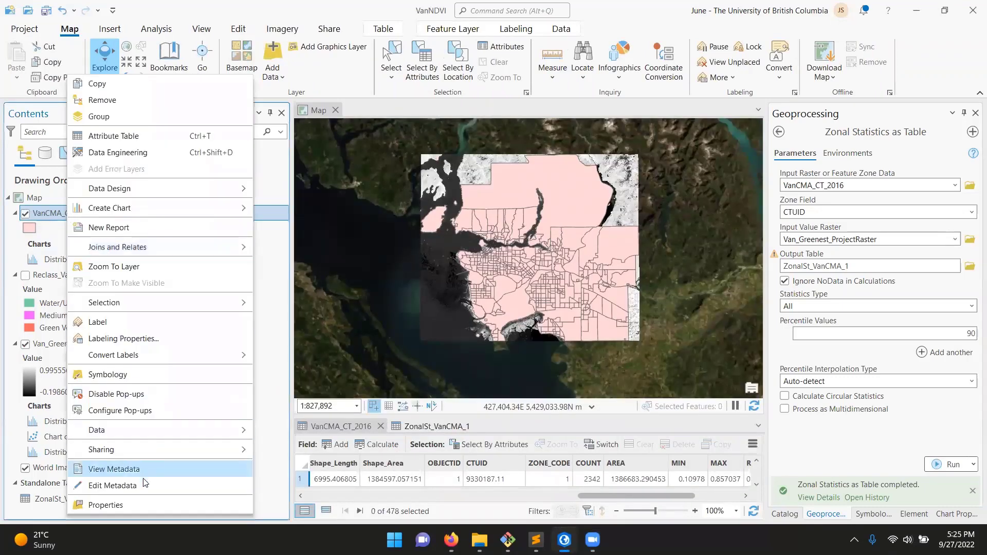
left_click(137, 376)
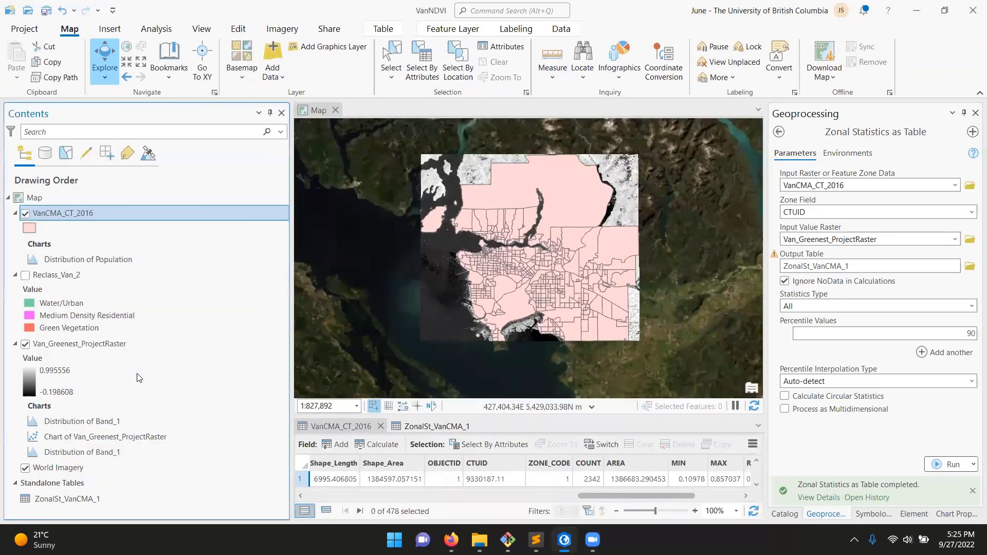
left_click(973, 177)
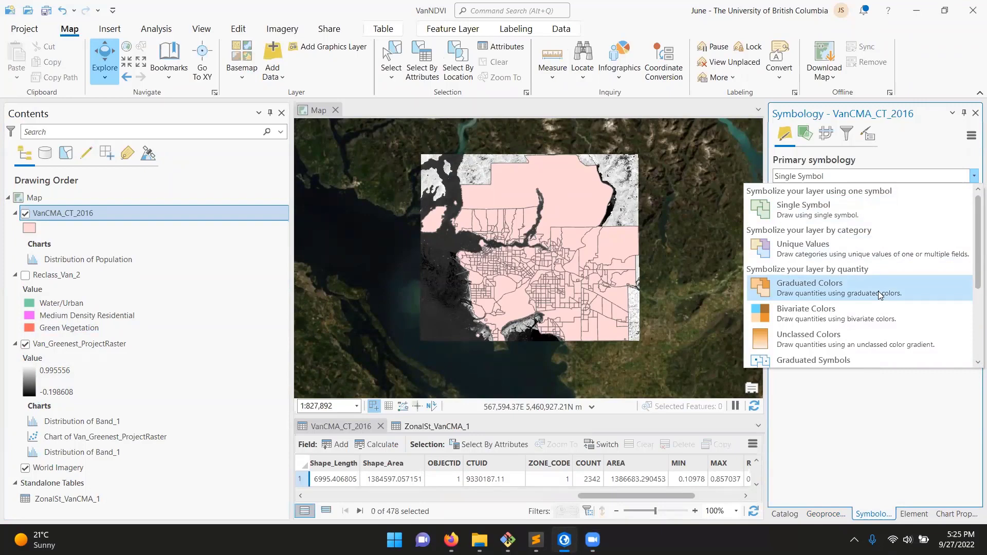
left_click(879, 291)
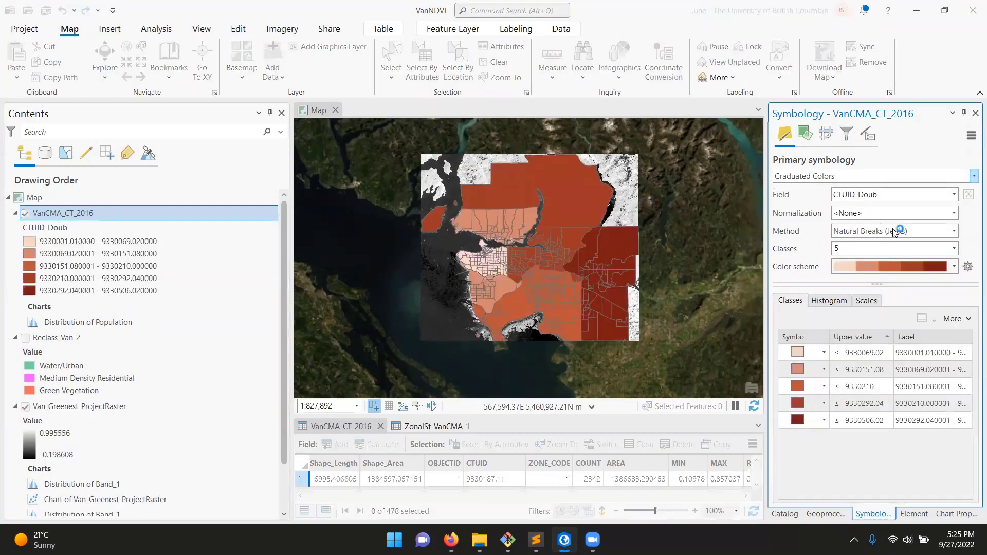
left_click(954, 195)
scroll(923, 306, "down", 2)
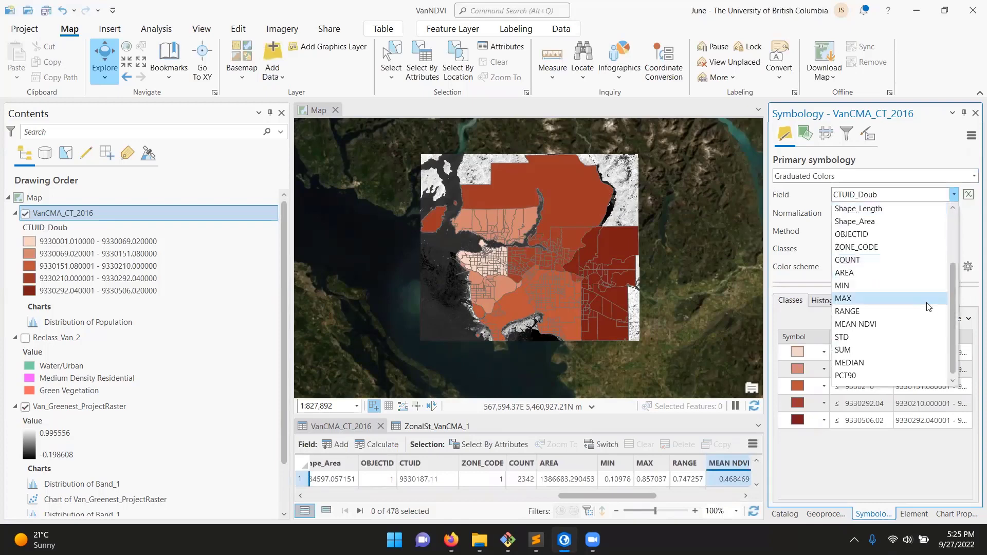
left_click(906, 322)
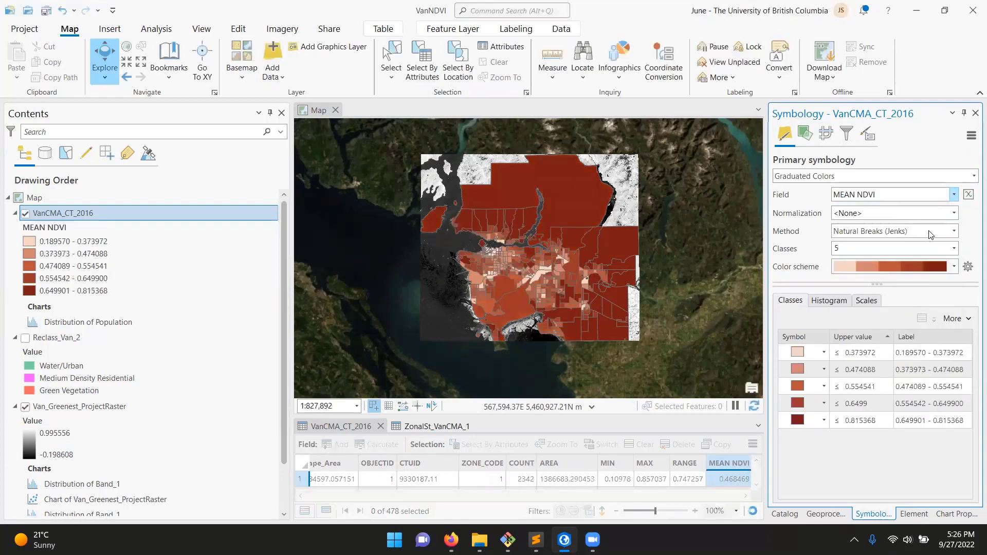
- Apply the five-class white-to-dark-green color scheme to the census tracts and inspect them closer on the map
left_click(954, 266)
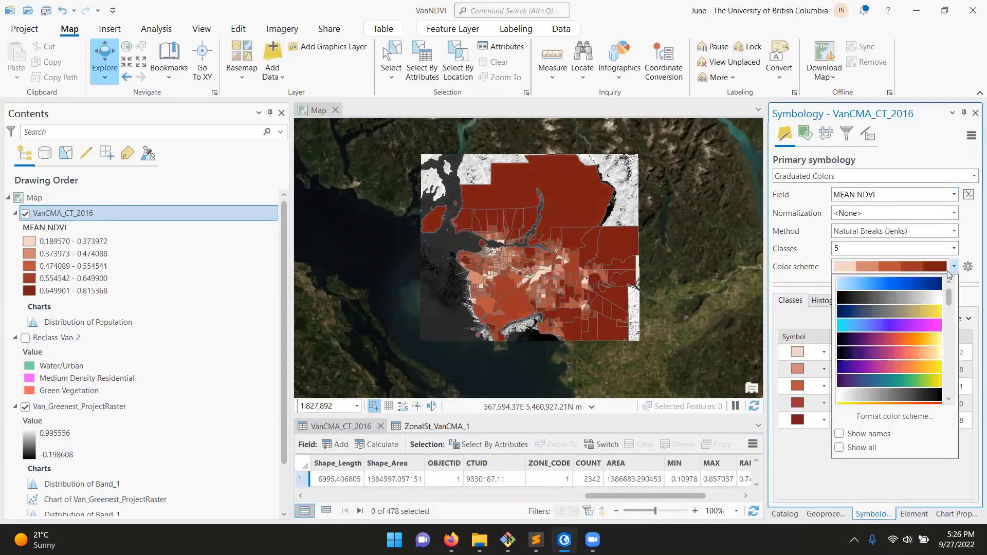
scroll(909, 381, "down", 3)
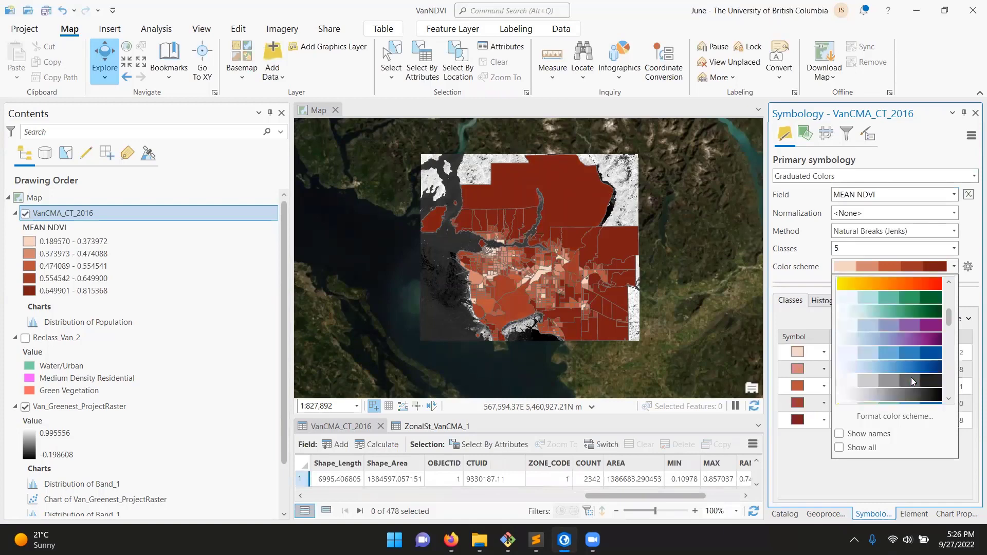
left_click(928, 298)
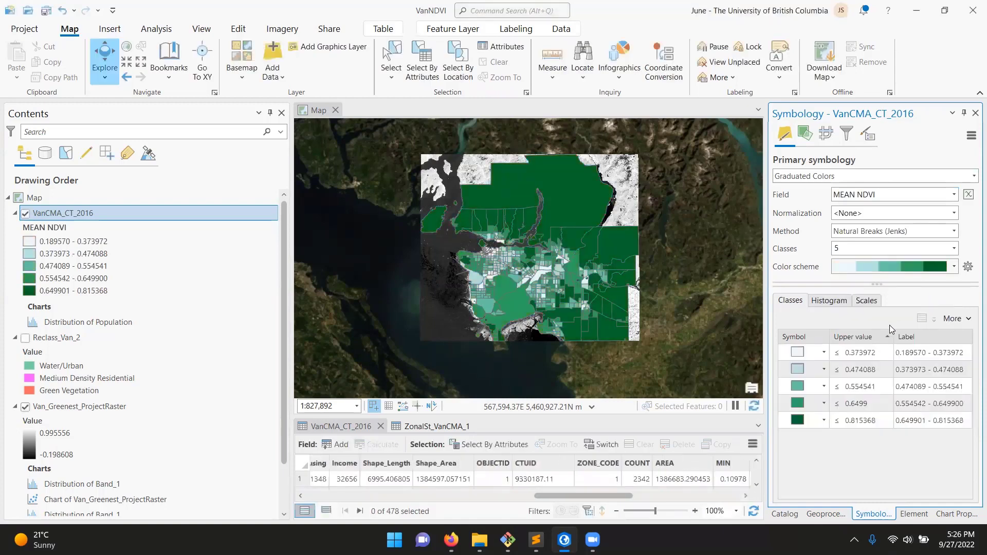
scroll(550, 254, "up", 2)
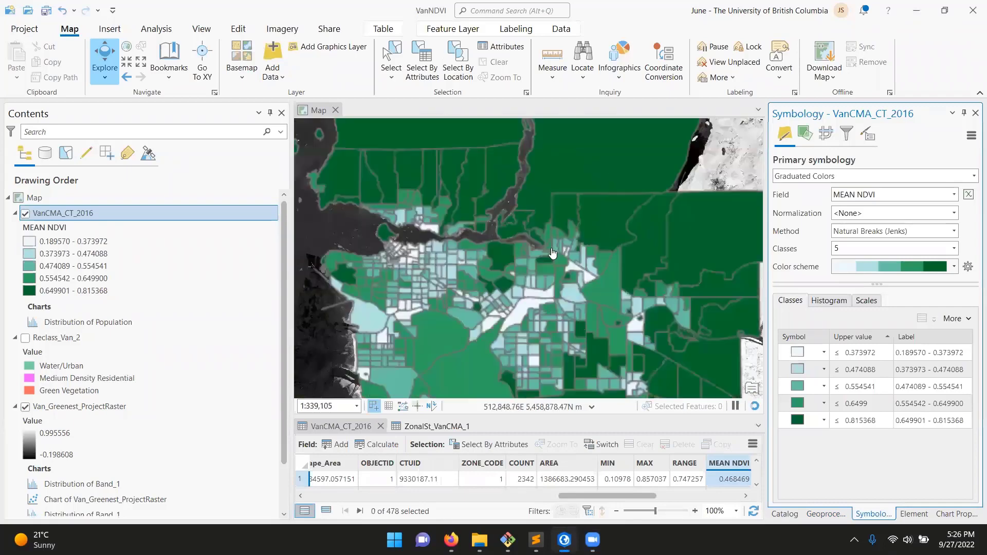